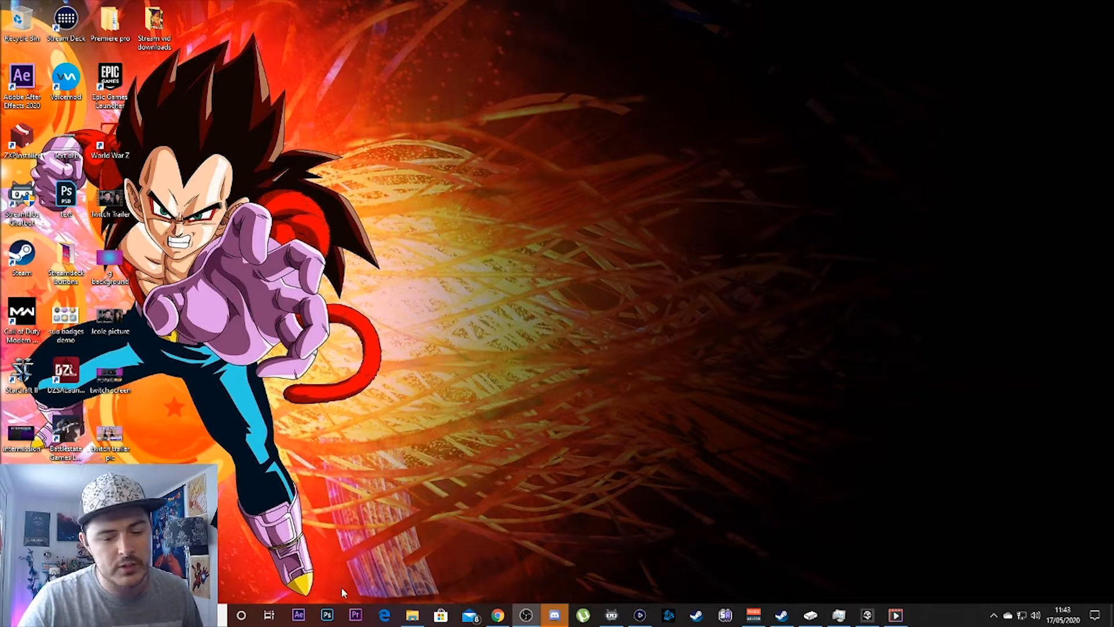
# Launch Photoshop and close another program that is running in the background.
pyautogui.click(327, 616)
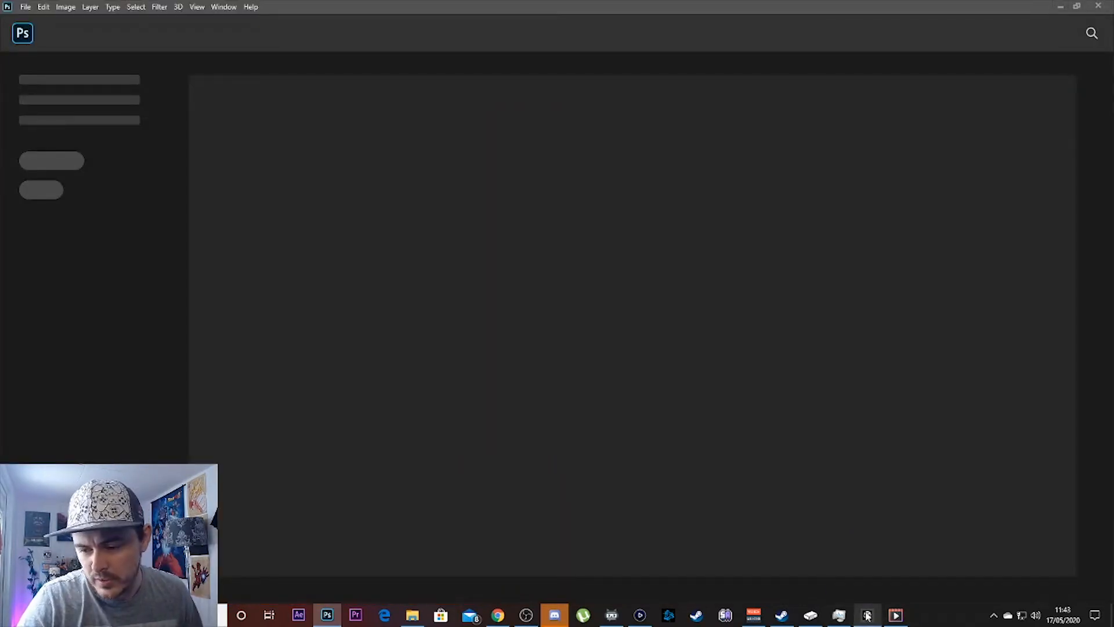
pyautogui.rightClick(866, 615)
pyautogui.click(851, 597)
pyautogui.moveTo(865, 607)
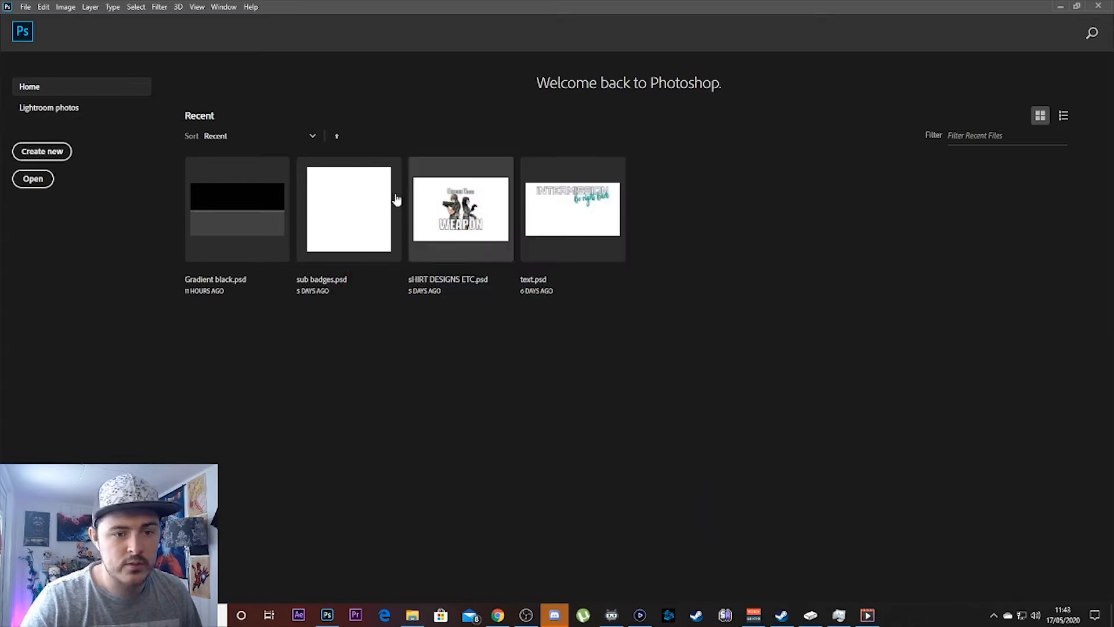
# Create a new document 1920 pixels wide and 1080 pixels high.
pyautogui.click(61, 154)
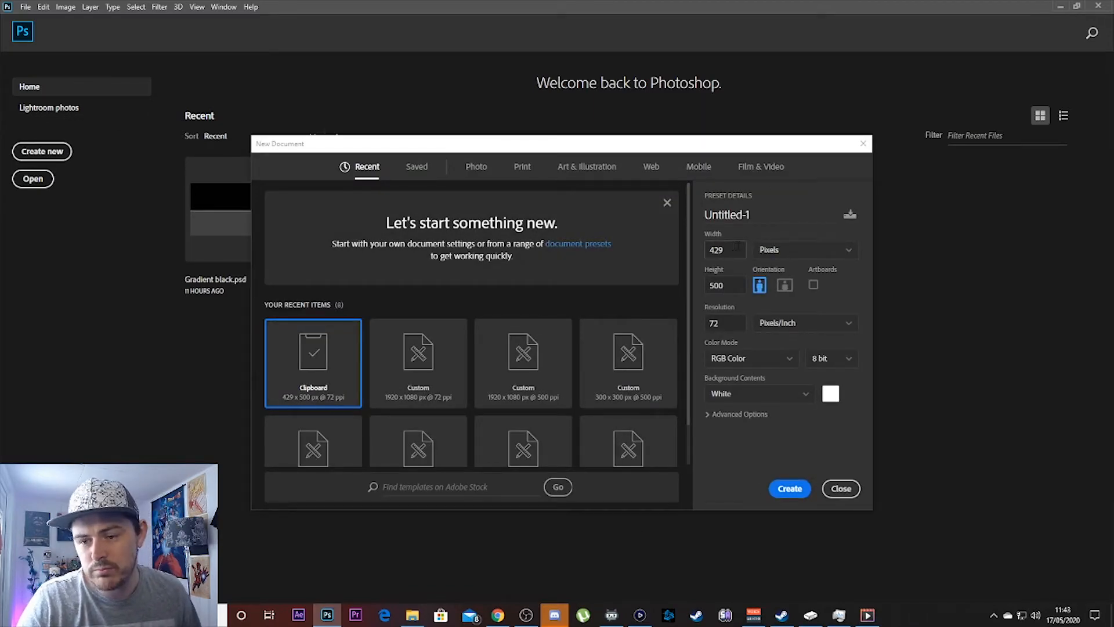
pyautogui.moveTo(739, 249); pyautogui.dragTo(677, 250)
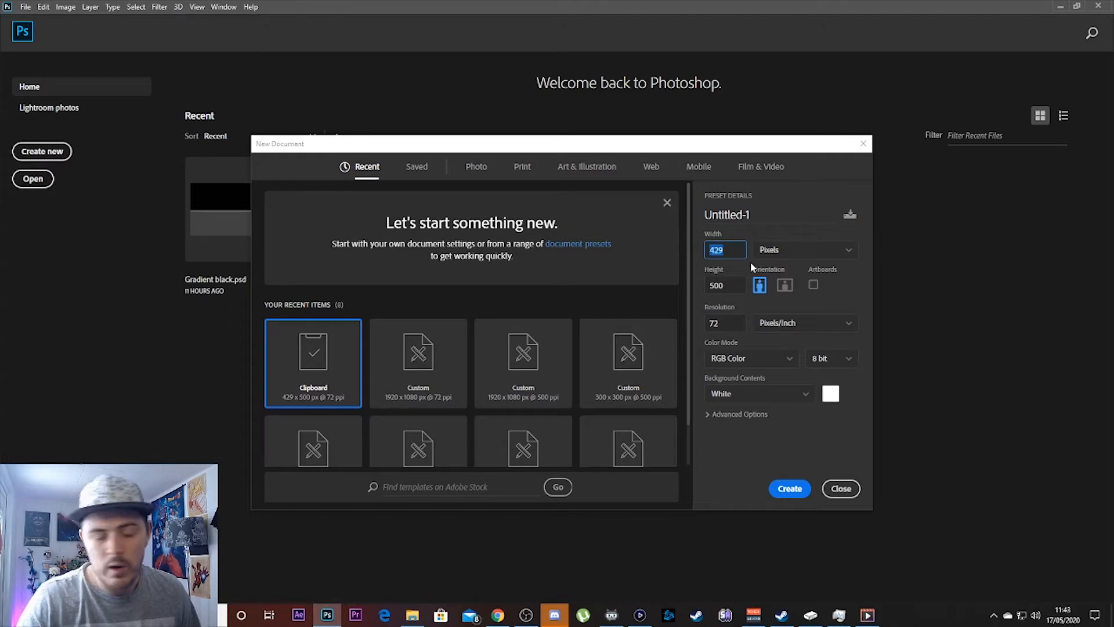
pyautogui.write('1920')
pyautogui.press('Tab')
pyautogui.moveTo(735, 286); pyautogui.dragTo(677, 290)
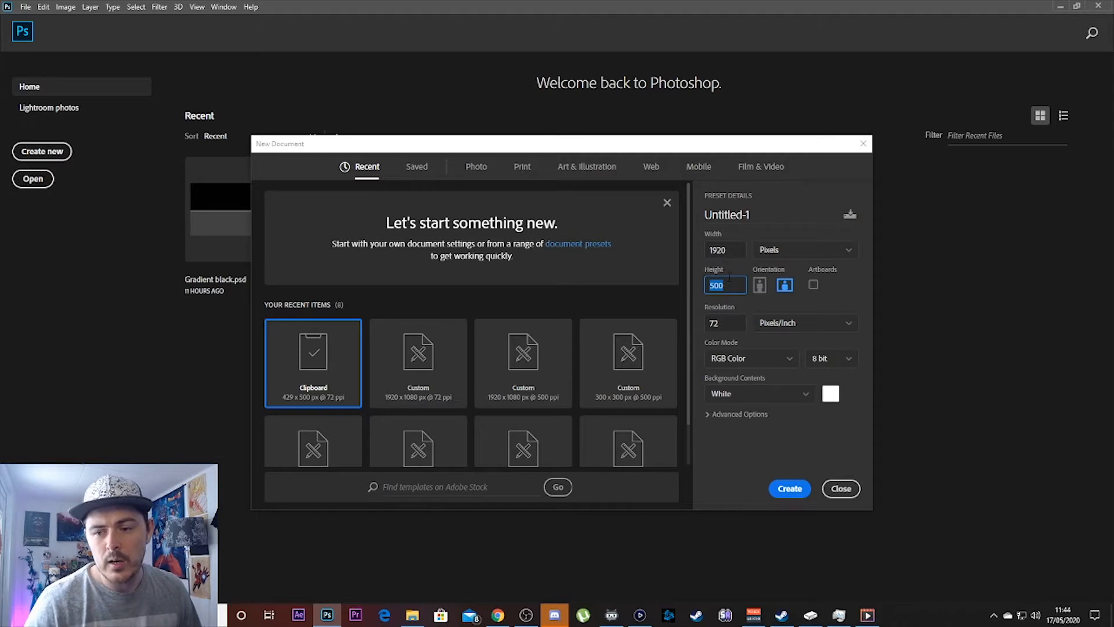
pyautogui.write('108')
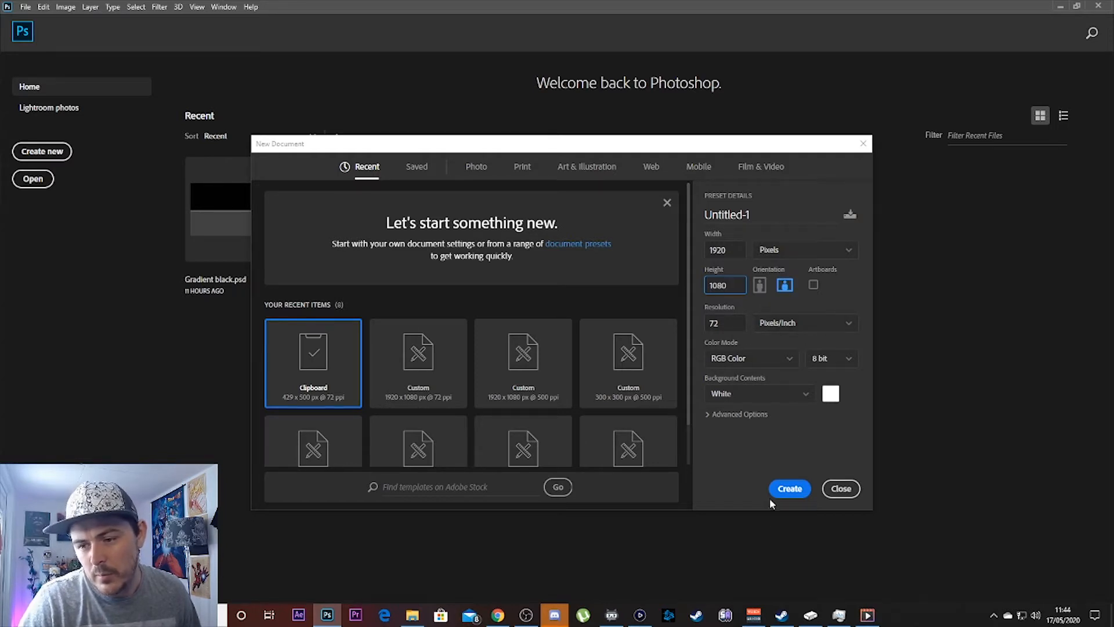
pyautogui.click(792, 488)
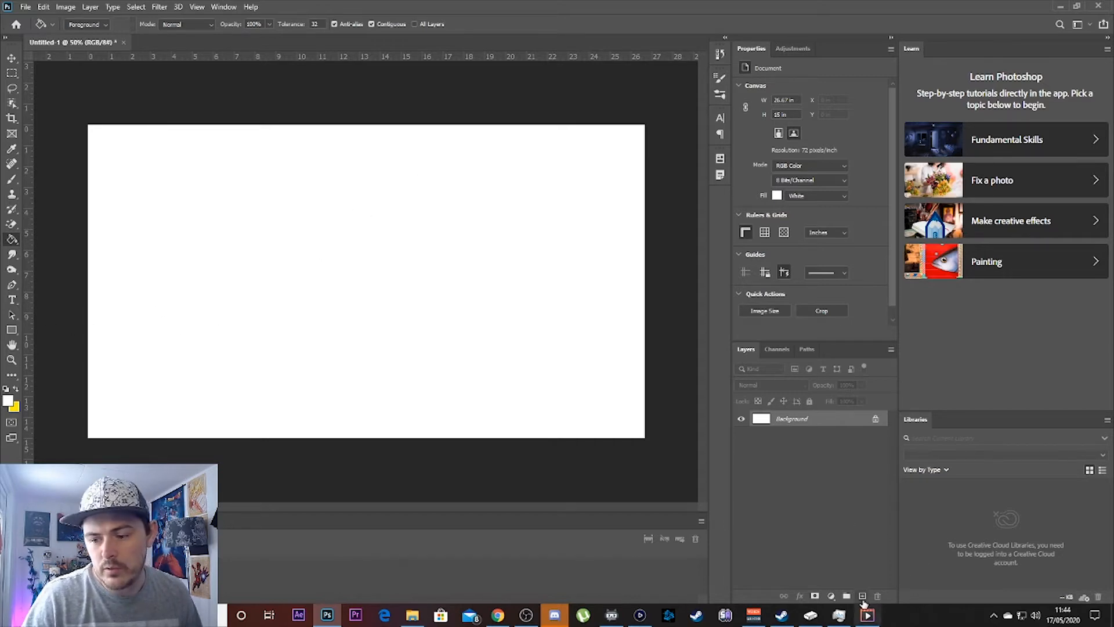
# Add a new layer filled with white and turn on a Gradient Overlay effect for it.
pyautogui.click(862, 596)
pyautogui.click(357, 252)
pyautogui.rightClick(786, 420)
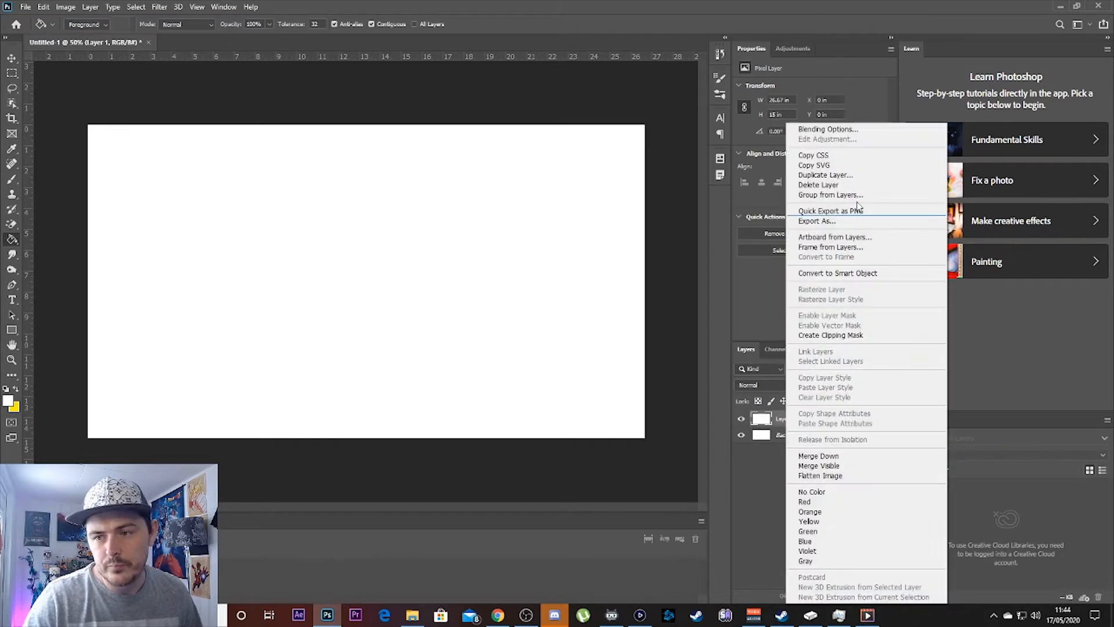
pyautogui.click(833, 130)
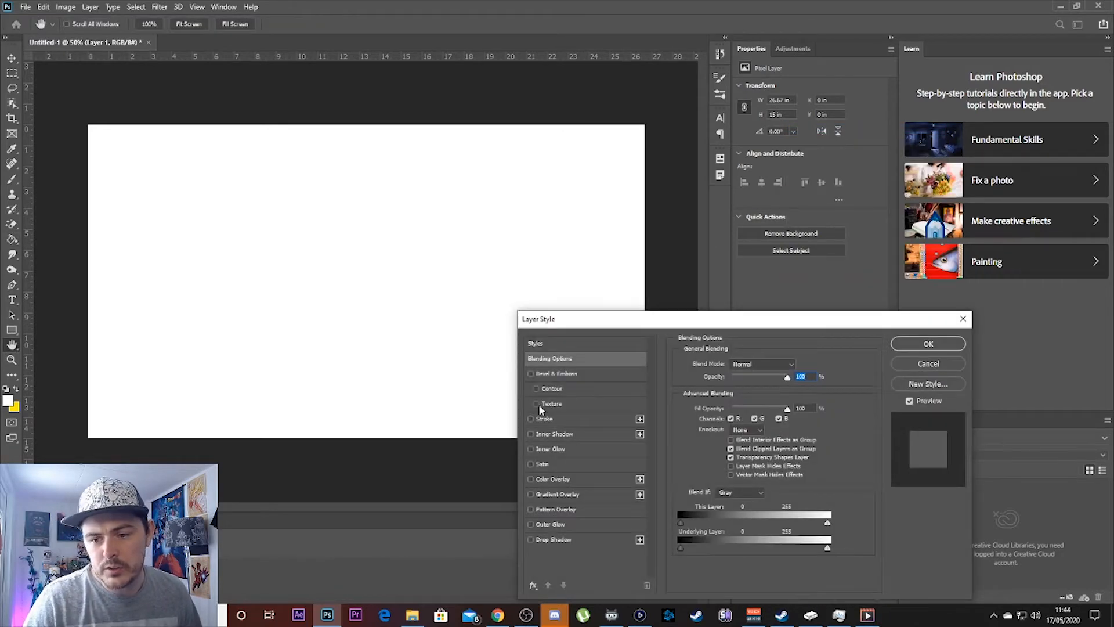
pyautogui.click(552, 494)
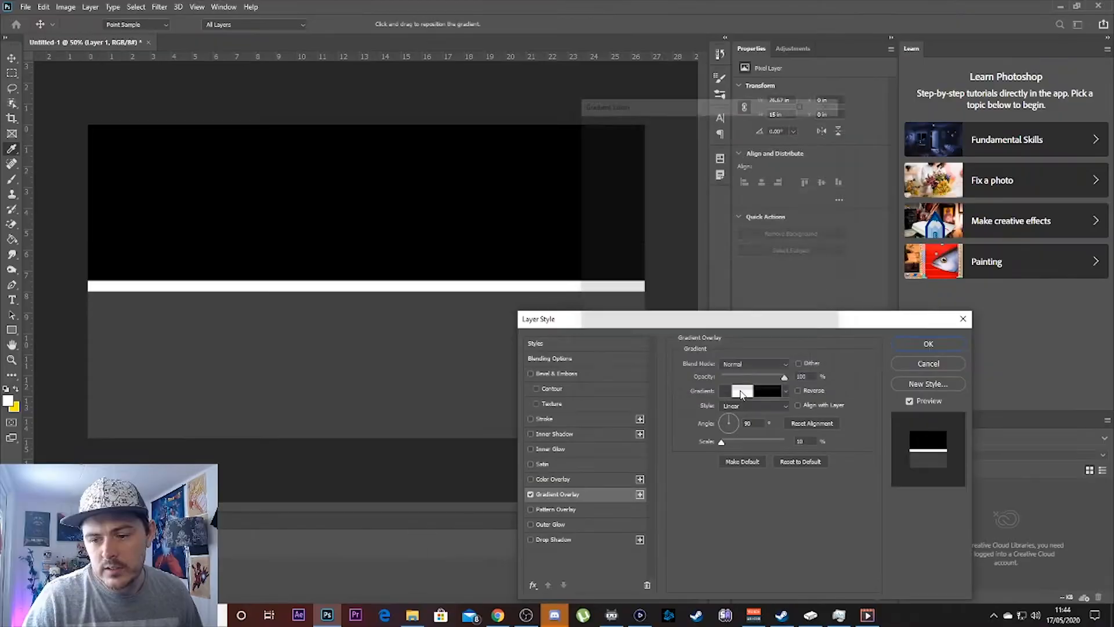
# Recolour the overlay gradient's dark grey stop to bright red and its black stop to cyan (00fff6).
pyautogui.click(753, 390)
pyautogui.doubleClick(634, 316)
pyautogui.click(533, 236)
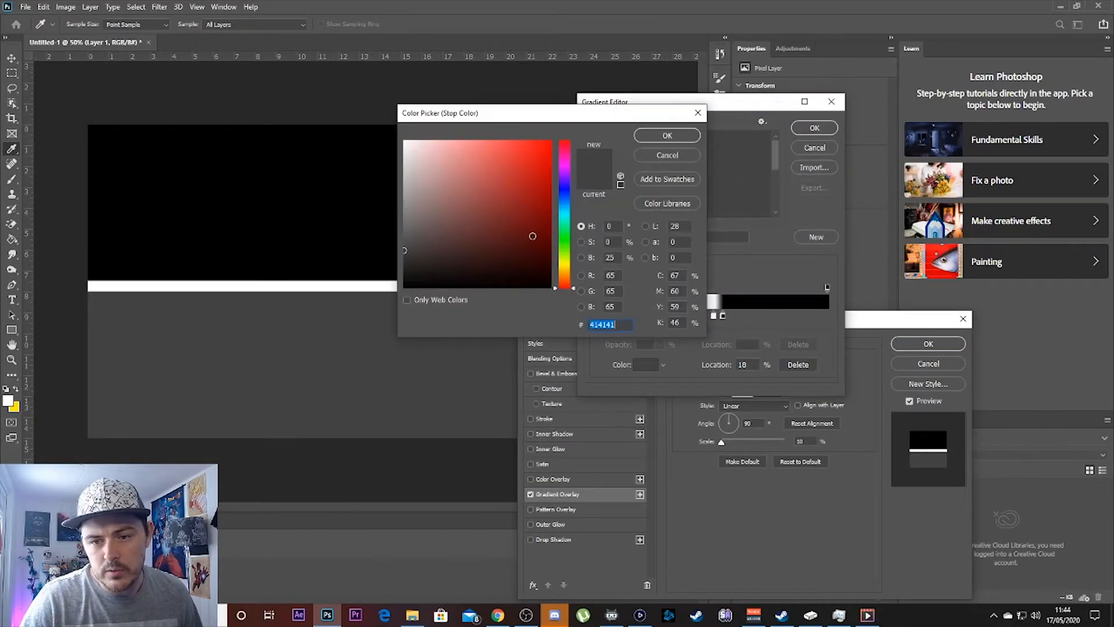
pyautogui.click(658, 139)
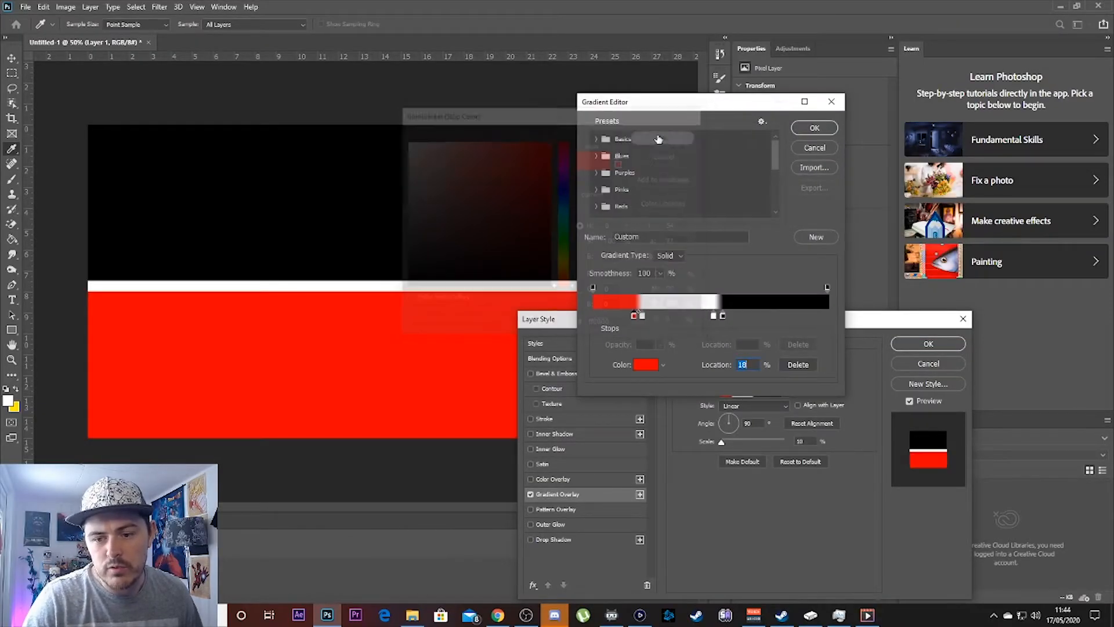
pyautogui.doubleClick(722, 315)
pyautogui.moveTo(566, 217); pyautogui.dragTo(566, 213)
pyautogui.moveTo(539, 152); pyautogui.dragTo(595, 105)
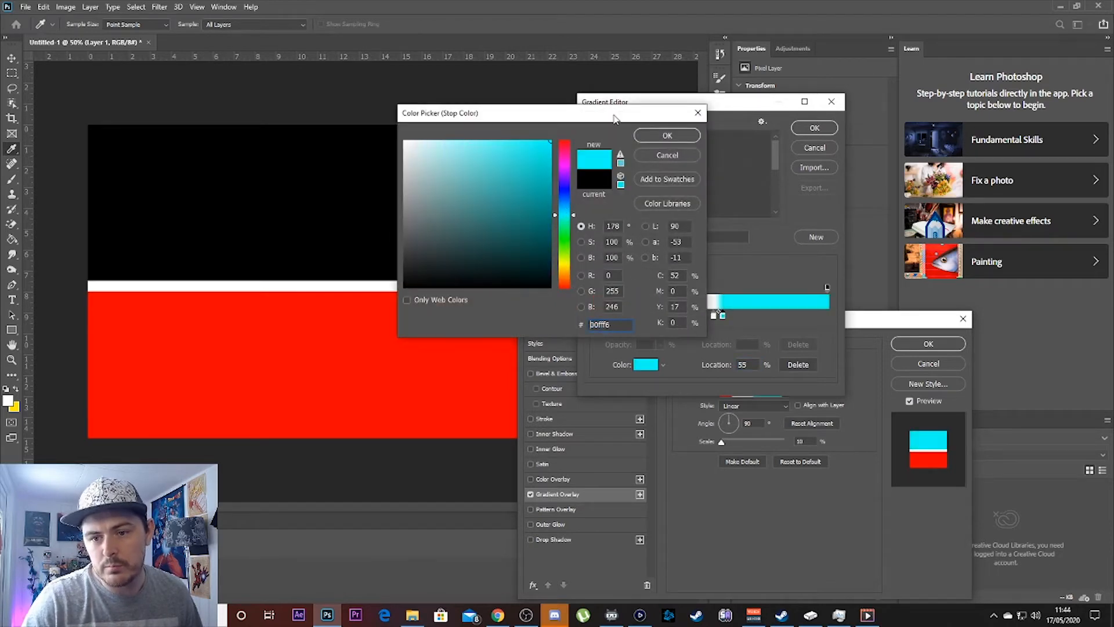
pyautogui.click(652, 138)
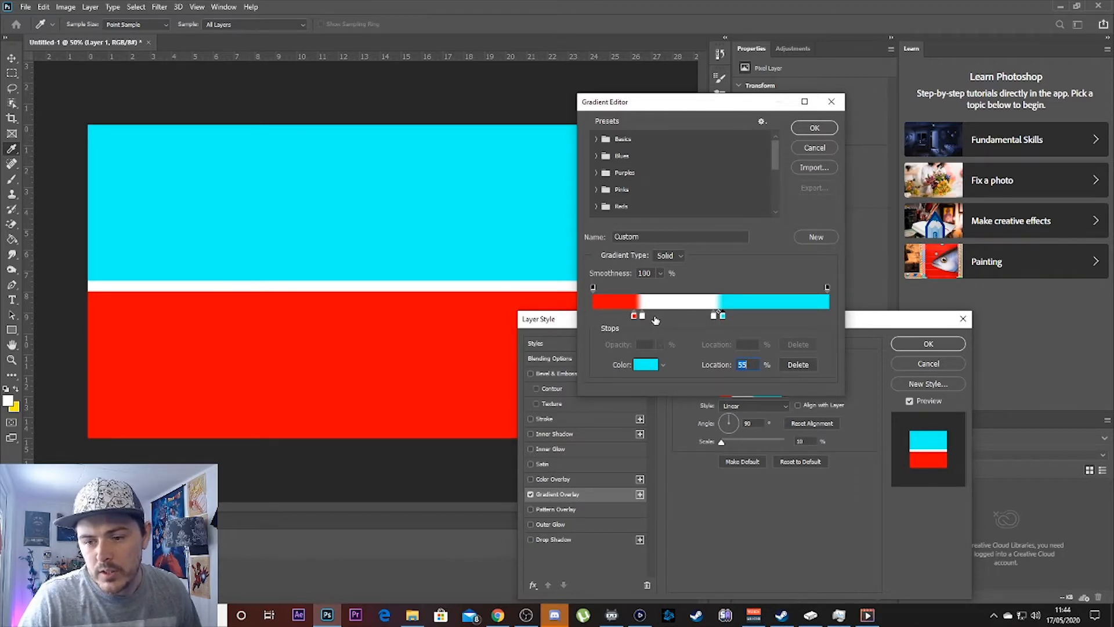
# Rearrange the gradient stops into red, a single white stop and cyan, removing the extra white stop, and apply the layer style.
pyautogui.moveTo(641, 316)
pyautogui.mouseDown()
pyautogui.moveTo(696, 319)
pyautogui.moveTo(620, 319)
pyautogui.moveTo(630, 318)
pyautogui.mouseUp()
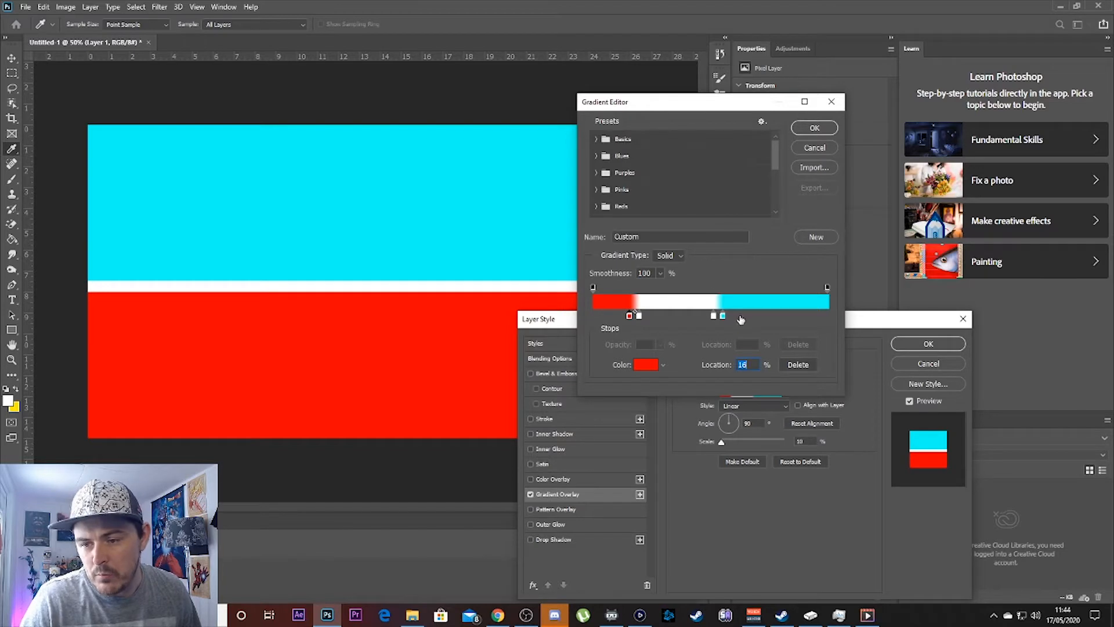
pyautogui.moveTo(725, 317); pyautogui.dragTo(820, 318)
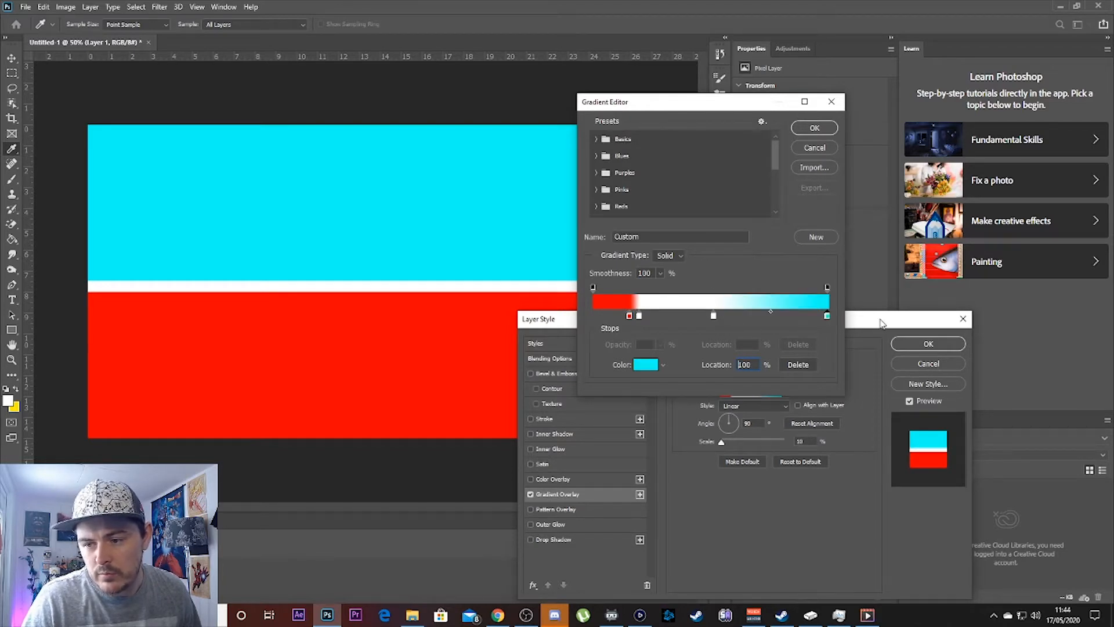
pyautogui.click(713, 318)
pyautogui.press('BackSpace')
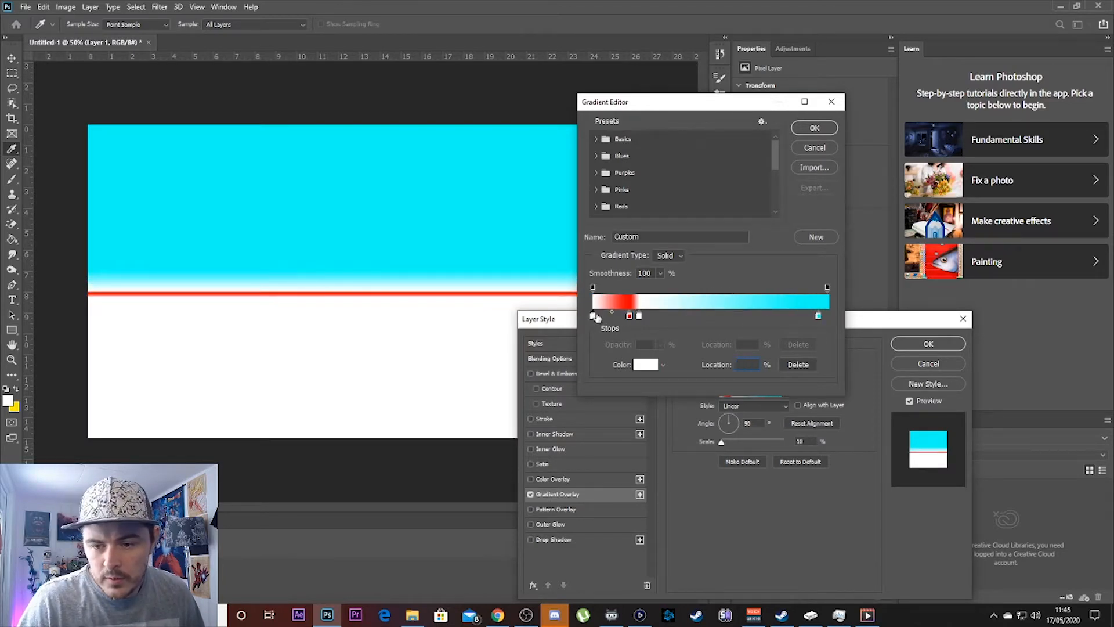
pyautogui.moveTo(629, 316); pyautogui.dragTo(676, 316)
pyautogui.click(640, 316)
pyautogui.moveTo(818, 317); pyautogui.dragTo(707, 316)
pyautogui.click(815, 128)
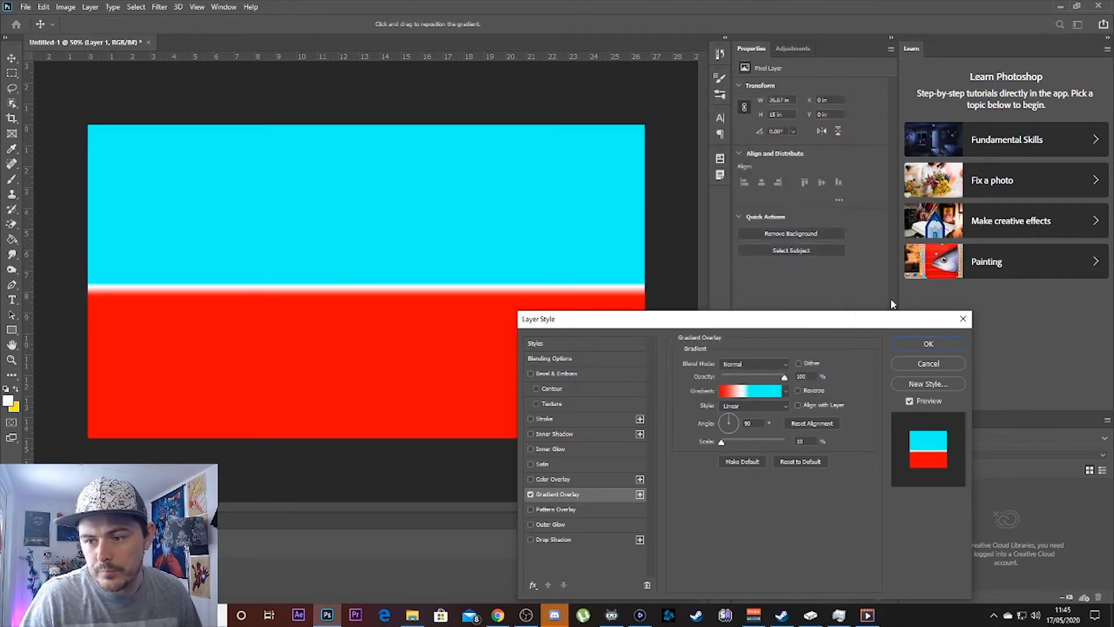
pyautogui.click(927, 345)
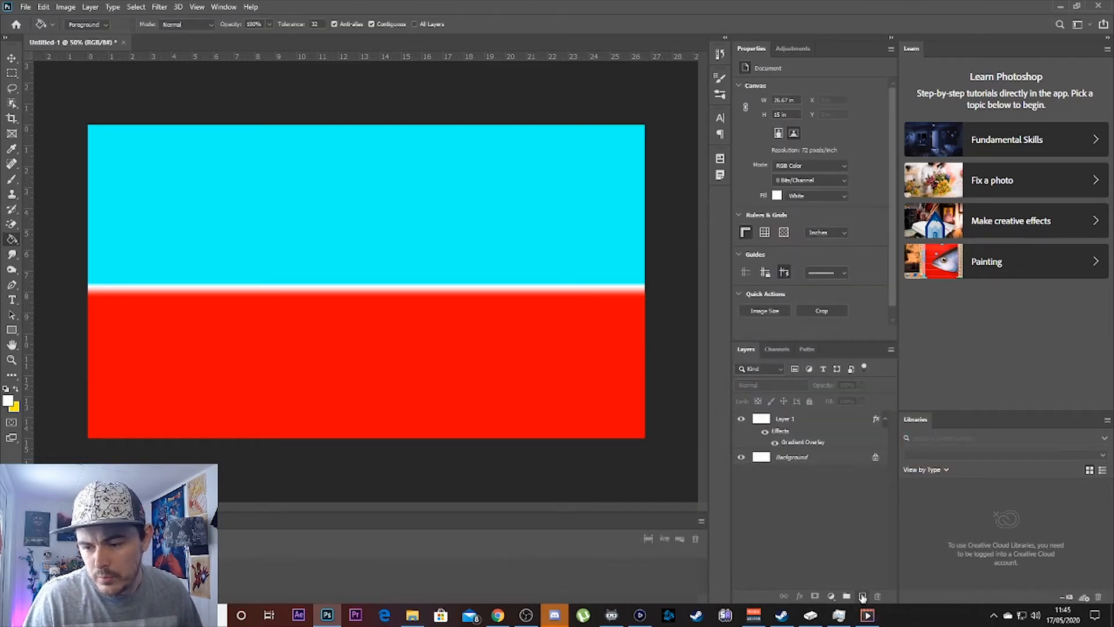
# Draw a rectangle shape about 952 by 574 px on a new layer, left of the canvas centre.
pyautogui.click(862, 596)
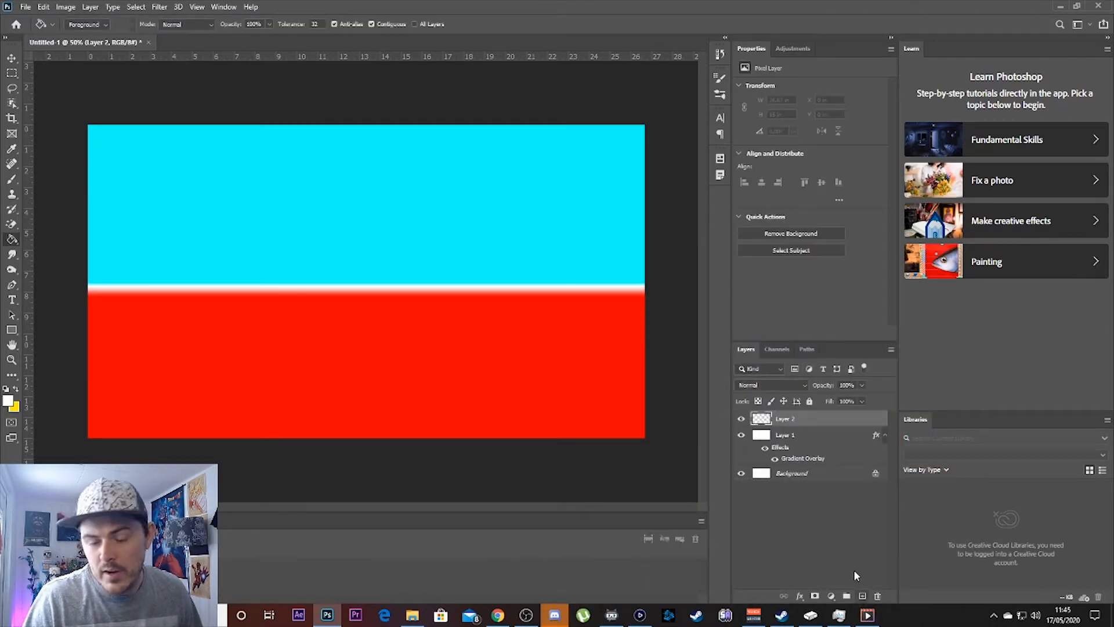
pyautogui.click(12, 330)
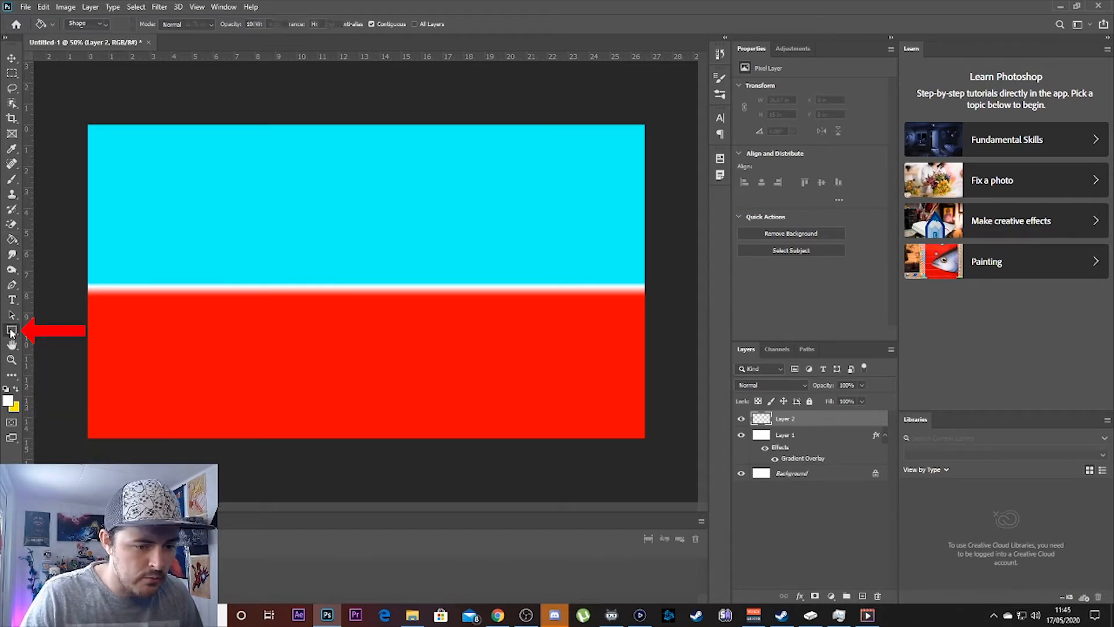
pyautogui.moveTo(172, 194); pyautogui.dragTo(446, 358)
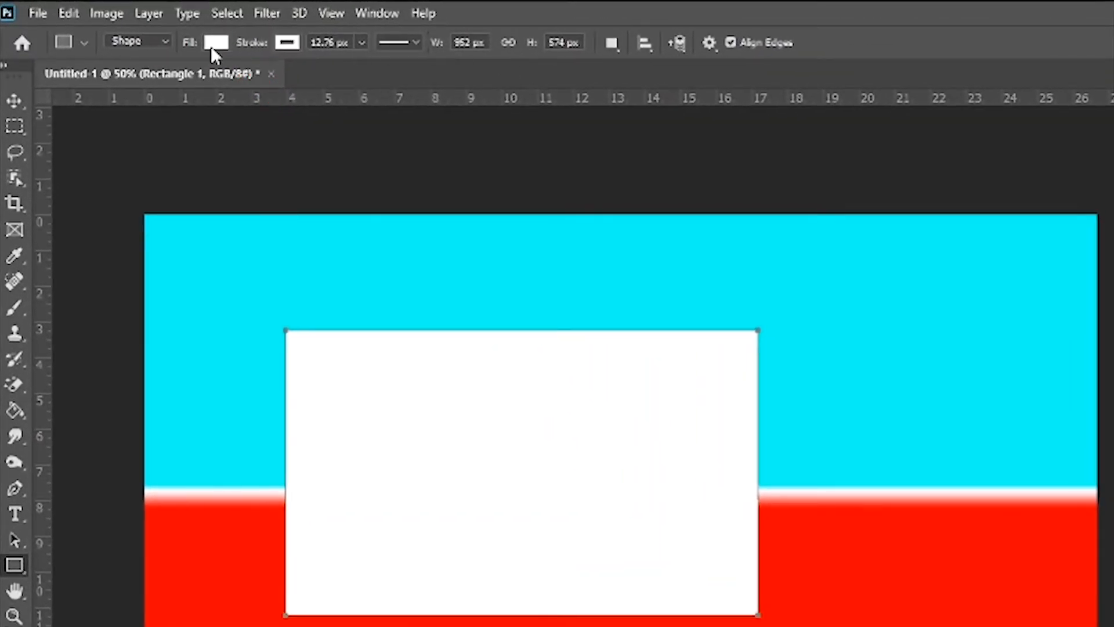
# Remove the rectangle's fill and thicken its solid white stroke to about 33.92 px.
pyautogui.click(215, 42)
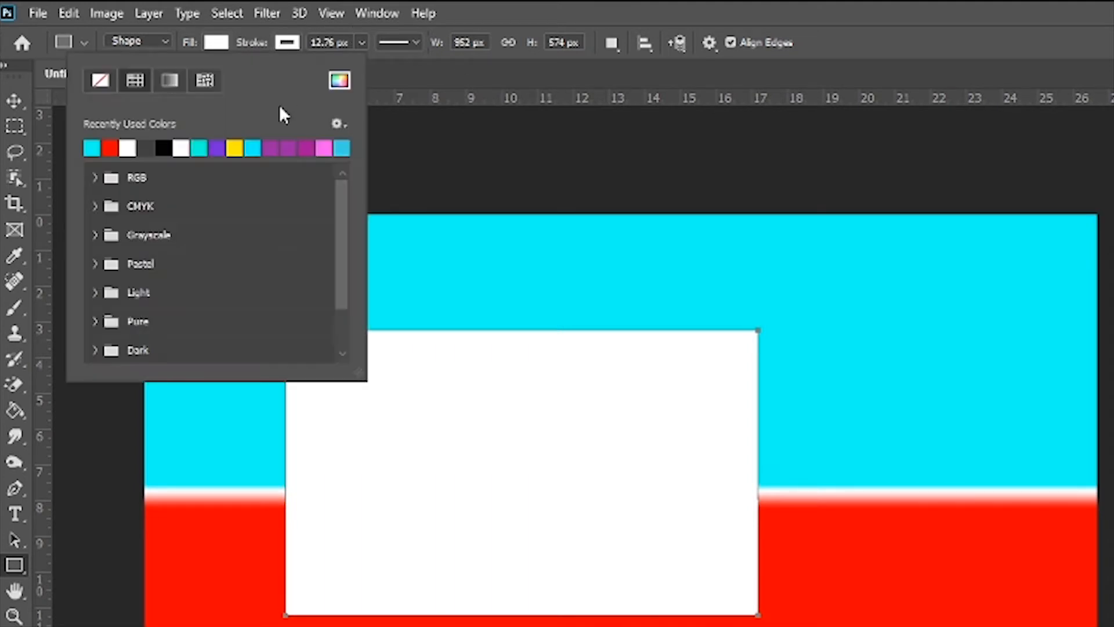
pyautogui.click(99, 80)
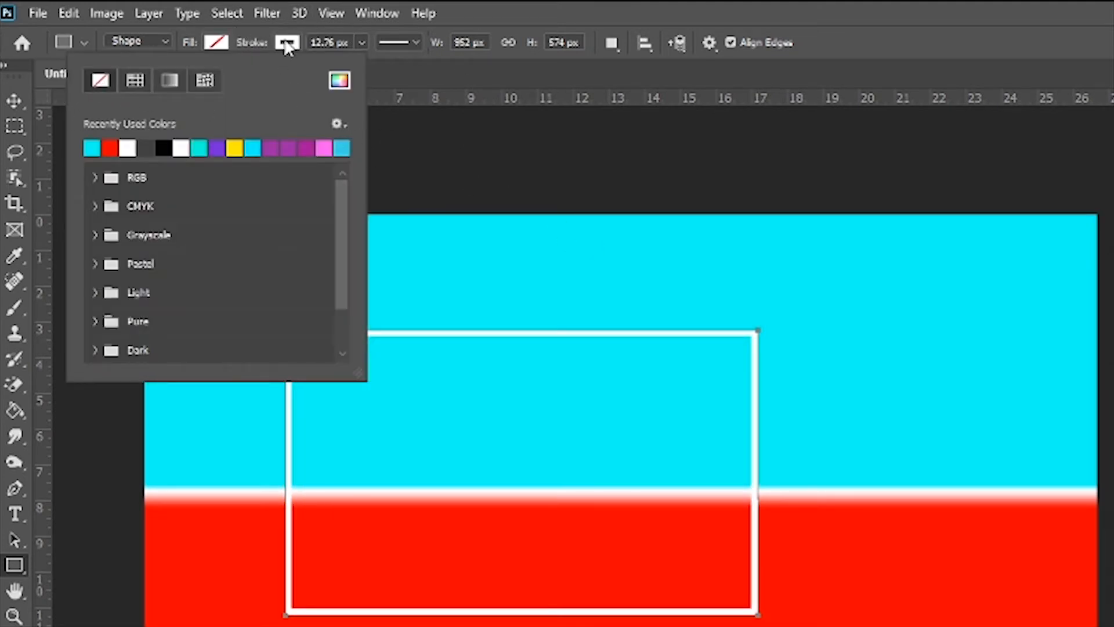
pyautogui.click(288, 40)
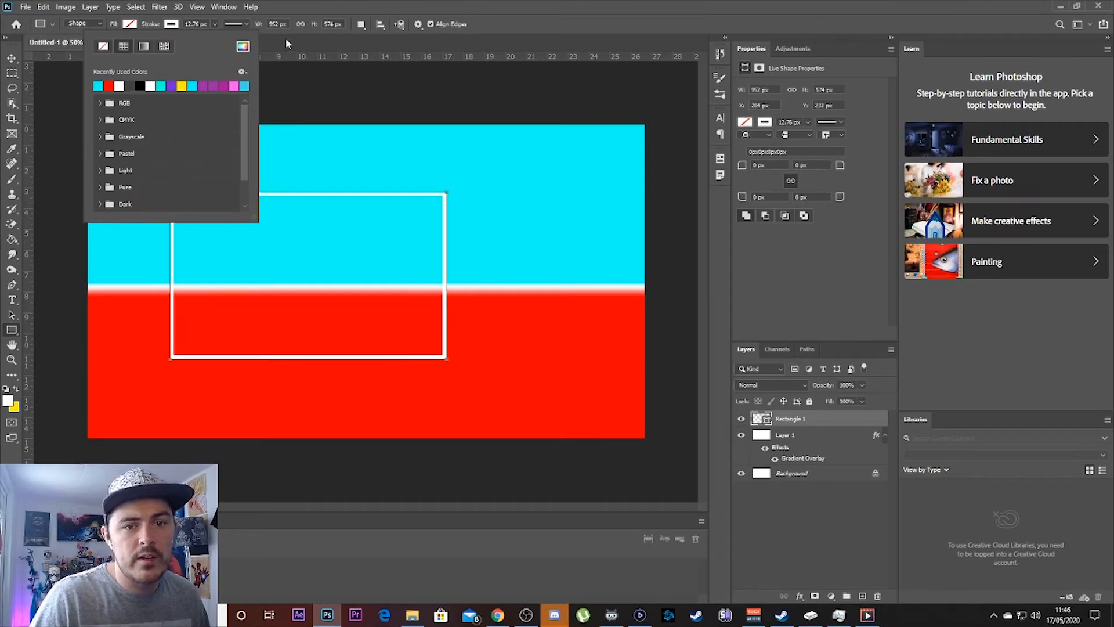
pyautogui.click(379, 52)
pyautogui.click(214, 24)
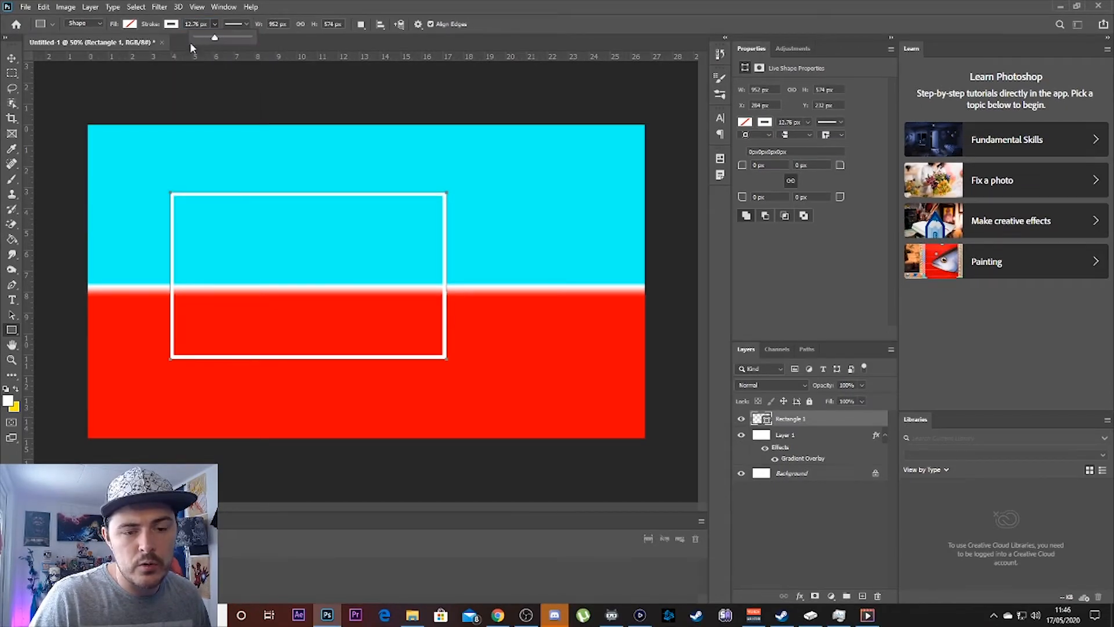
pyautogui.moveTo(215, 39)
pyautogui.mouseDown()
pyautogui.moveTo(244, 39)
pyautogui.moveTo(235, 39)
pyautogui.mouseUp()
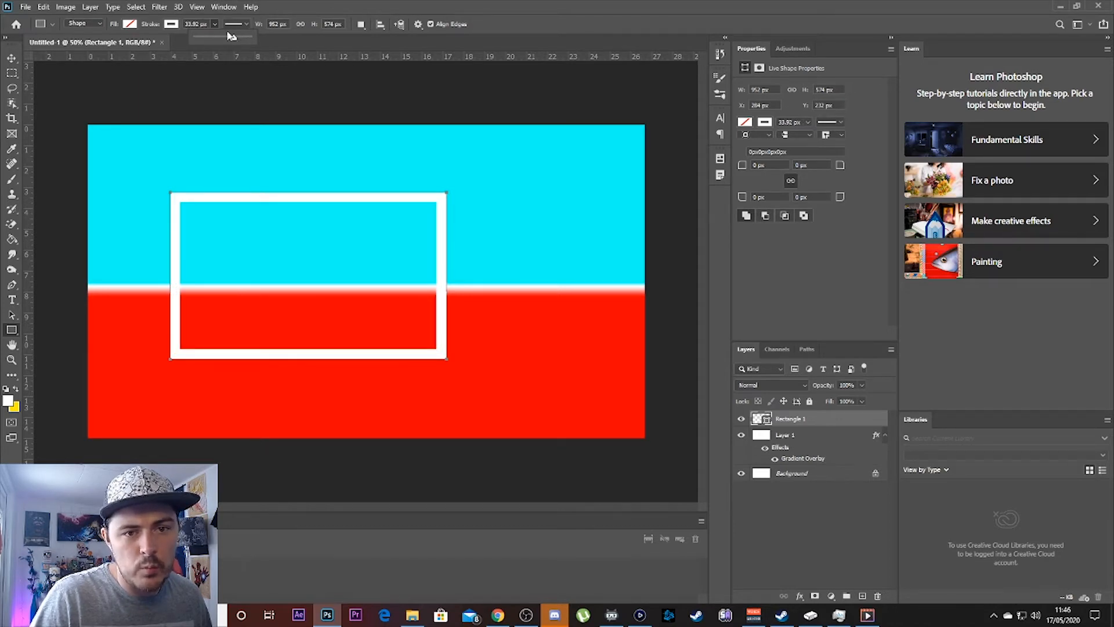
pyautogui.click(236, 25)
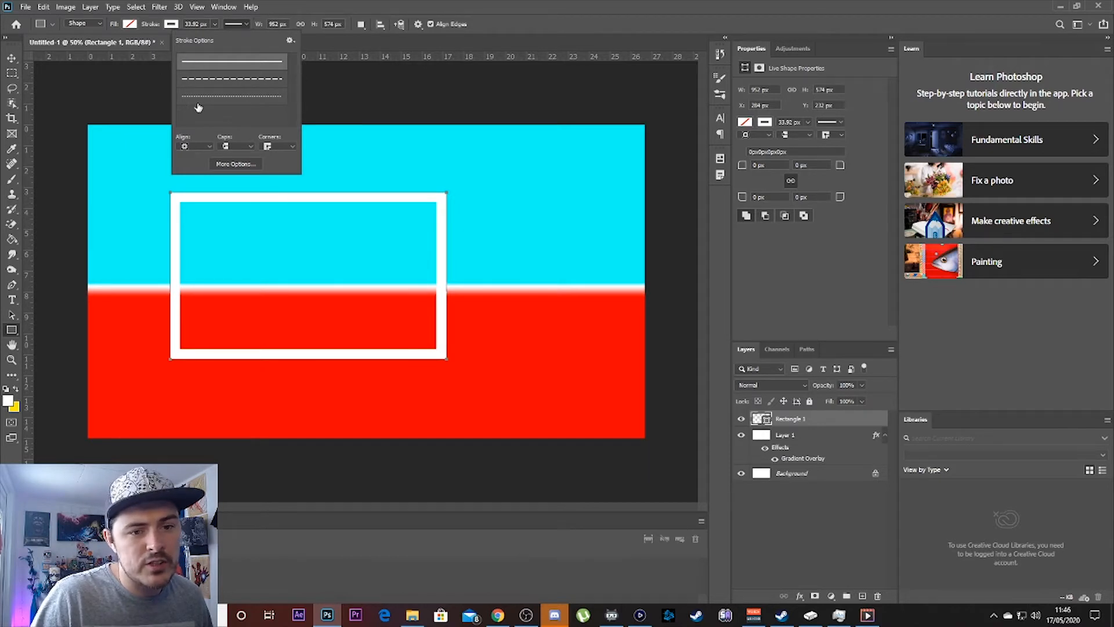
pyautogui.click(327, 37)
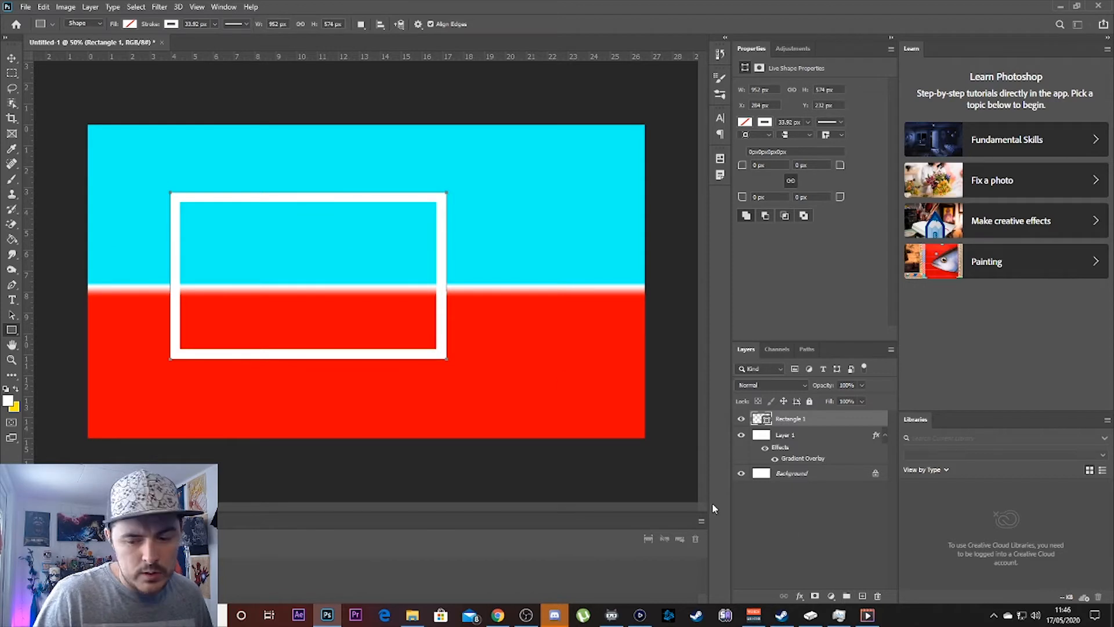
# Move the rectangle layer beneath the gradient layer and clip the gradient layer to the rectangle.
pyautogui.click(745, 519)
pyautogui.moveTo(788, 420); pyautogui.dragTo(793, 465)
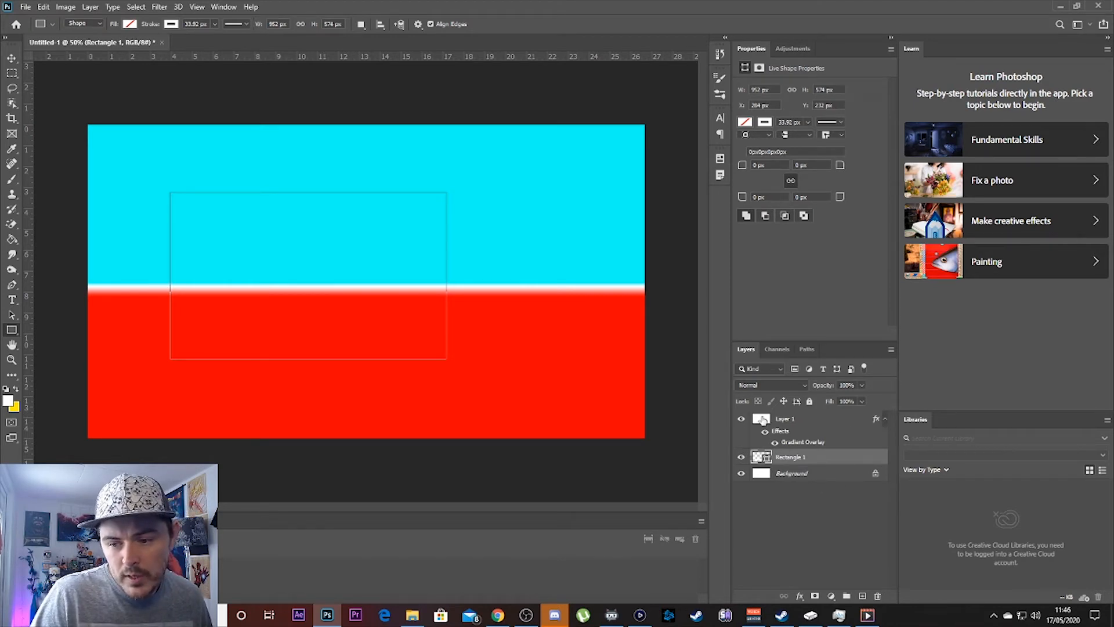
pyautogui.keyDown('alt'); pyautogui.click(787, 447); pyautogui.keyUp('alt')
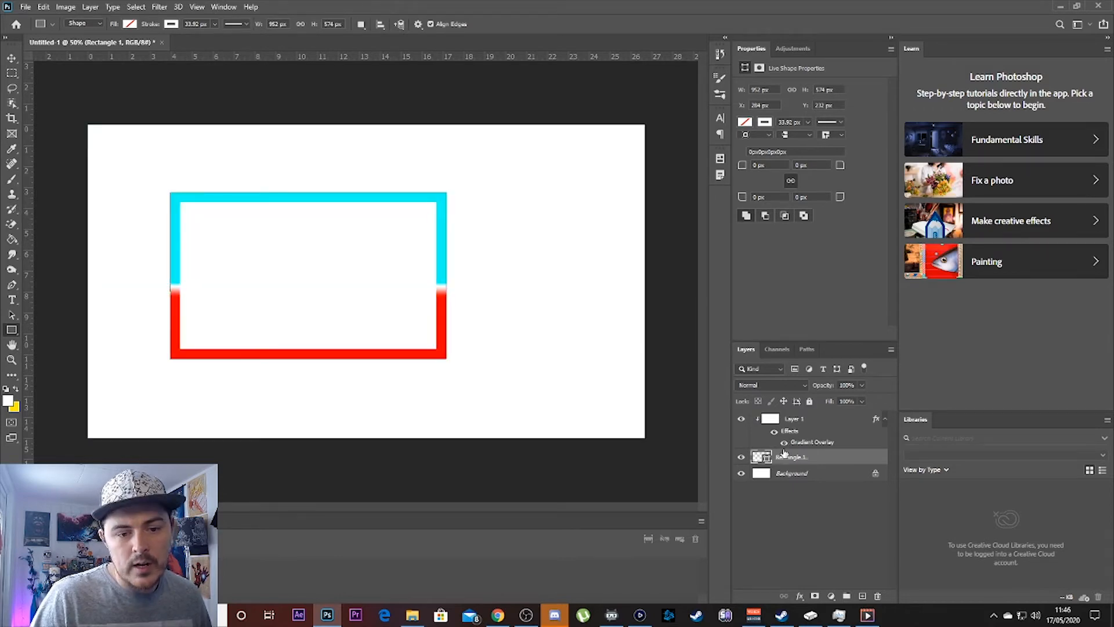
pyautogui.click(809, 527)
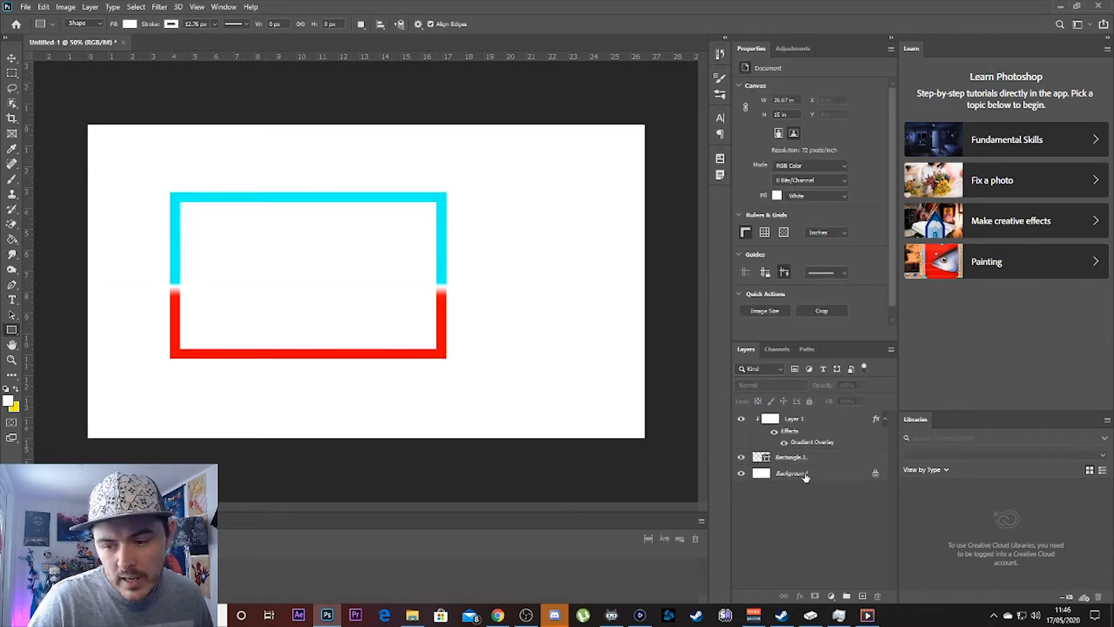
# Add a black 3 px inside Stroke effect at 100% opacity to the rectangle layer and apply the layer style.
pyautogui.rightClick(814, 459)
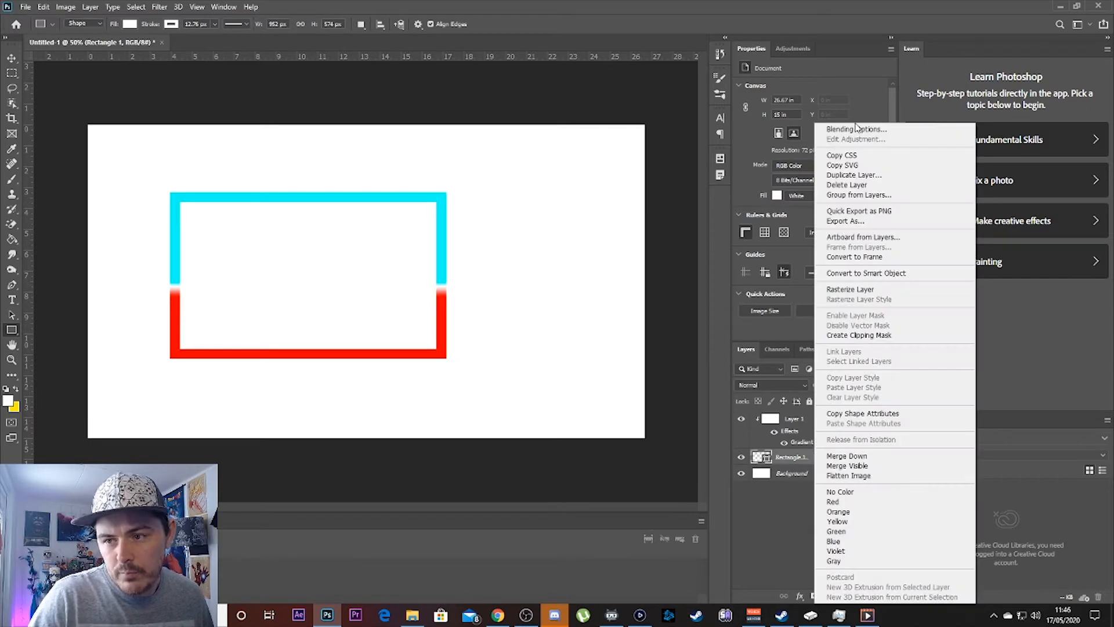
pyautogui.click(856, 130)
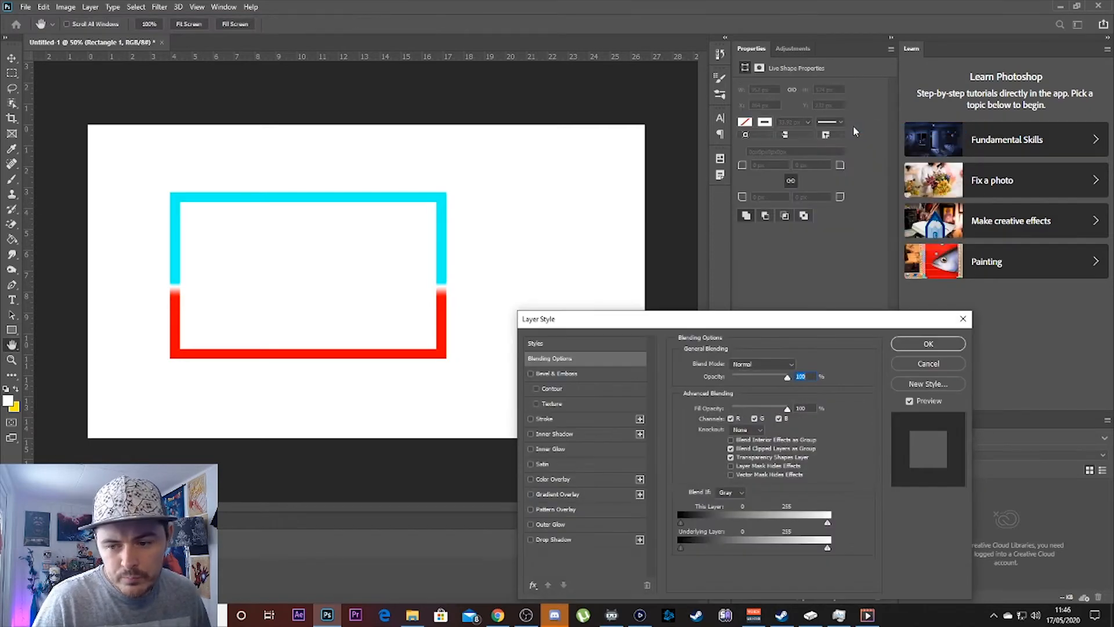
pyautogui.click(543, 420)
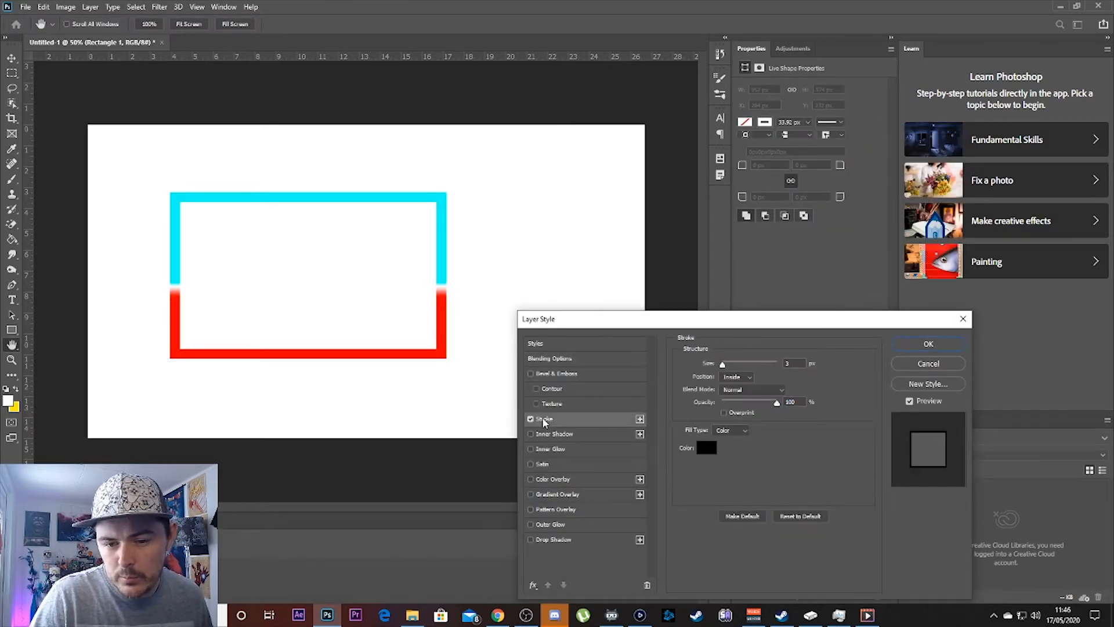
pyautogui.moveTo(721, 326); pyautogui.dragTo(767, 150)
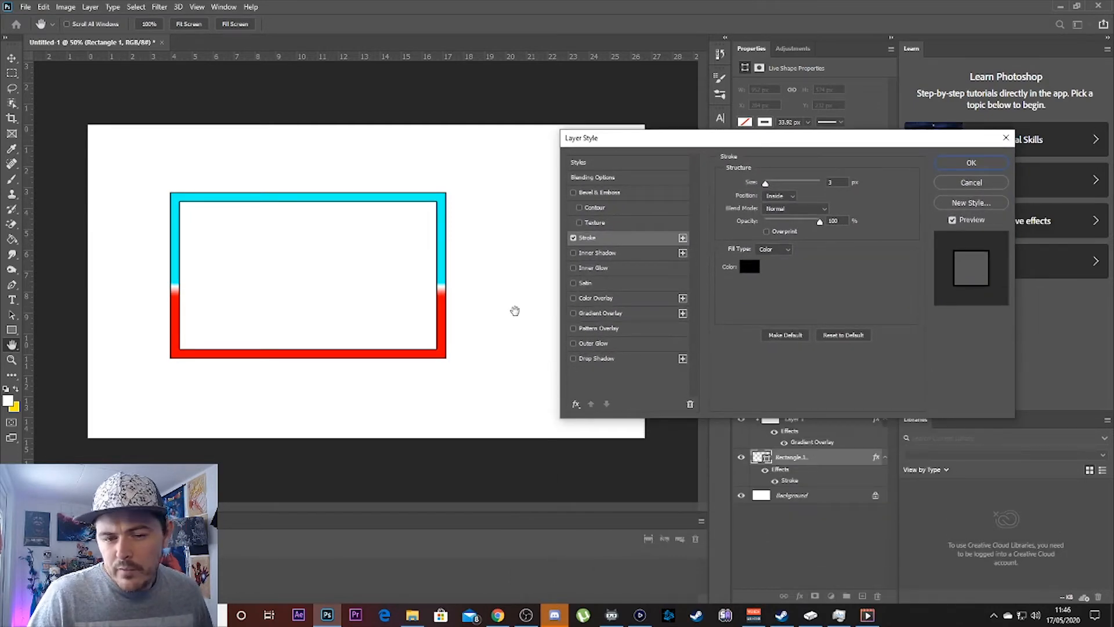
pyautogui.moveTo(528, 615)
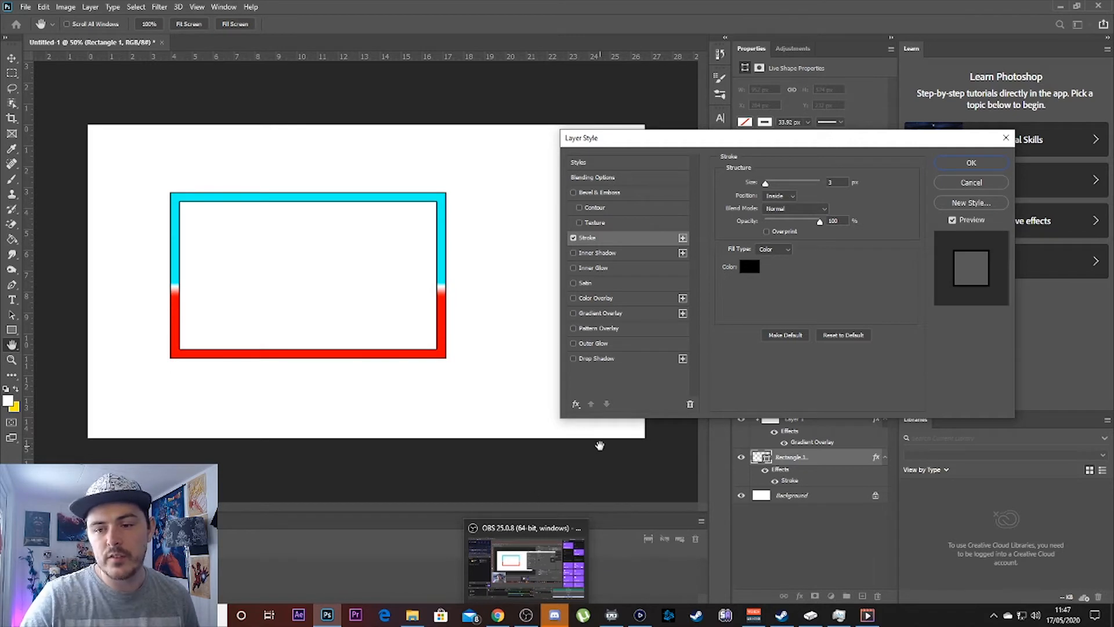
pyautogui.click(947, 165)
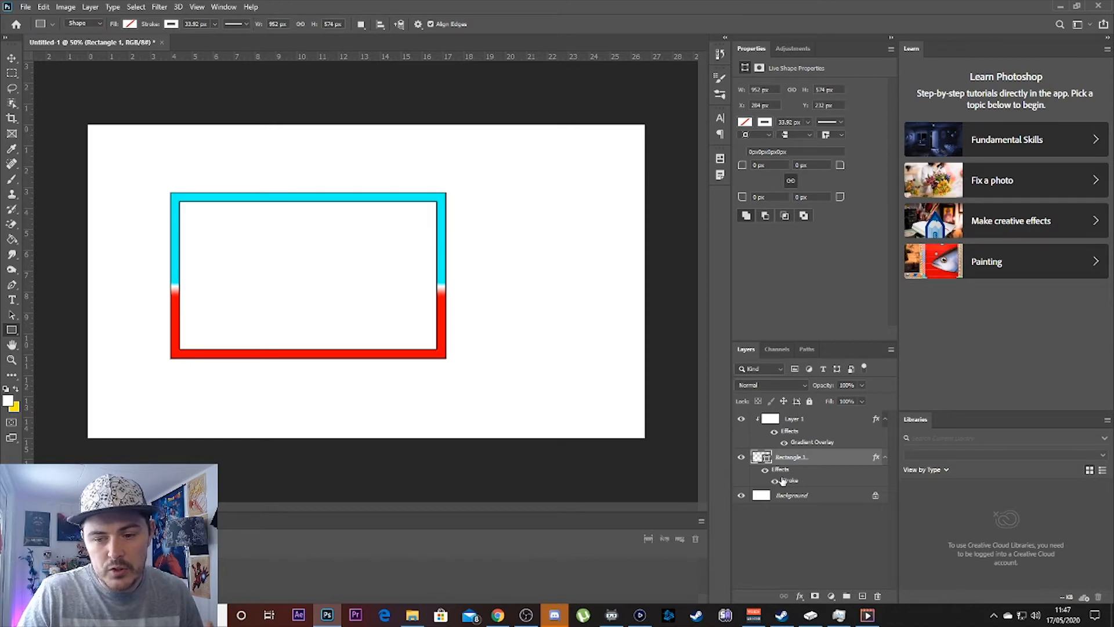
# Recolour the red stop of the gradient layer's Gradient Overlay to a muted lavender blue and apply the change.
pyautogui.doubleClick(812, 443)
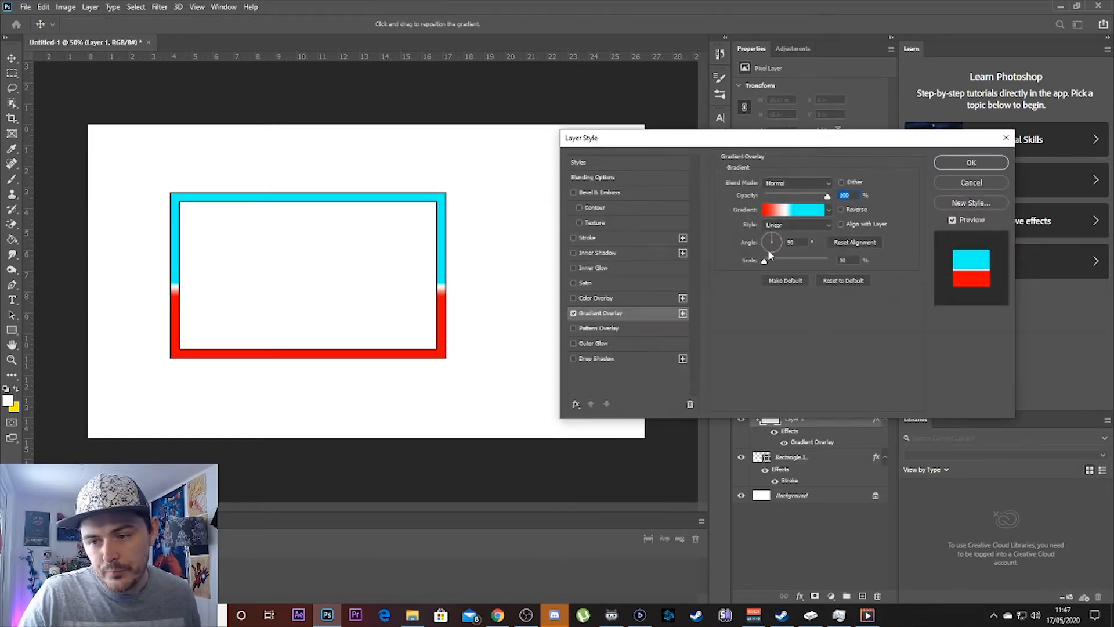
pyautogui.moveTo(717, 145); pyautogui.dragTo(655, 116)
pyautogui.click(722, 184)
pyautogui.doubleClick(593, 317)
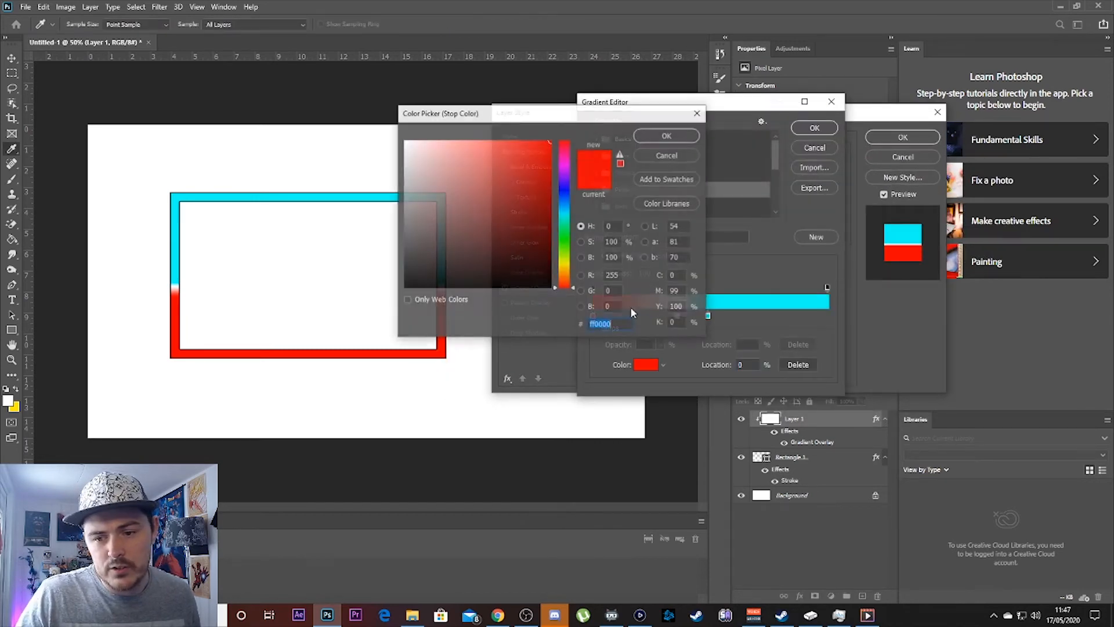
pyautogui.moveTo(525, 241); pyautogui.dragTo(443, 181)
pyautogui.moveTo(565, 235); pyautogui.dragTo(564, 191)
pyautogui.moveTo(486, 191)
pyautogui.mouseDown()
pyautogui.moveTo(456, 180)
pyautogui.moveTo(493, 221)
pyautogui.moveTo(463, 195)
pyautogui.mouseUp()
pyautogui.click(667, 136)
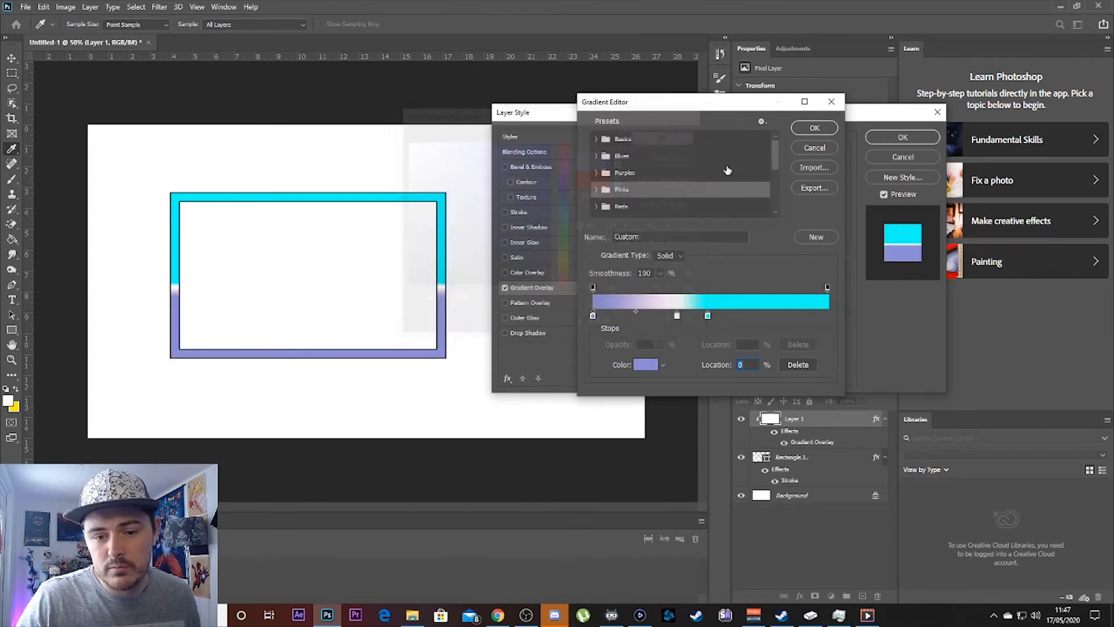
pyautogui.click(814, 128)
pyautogui.click(871, 144)
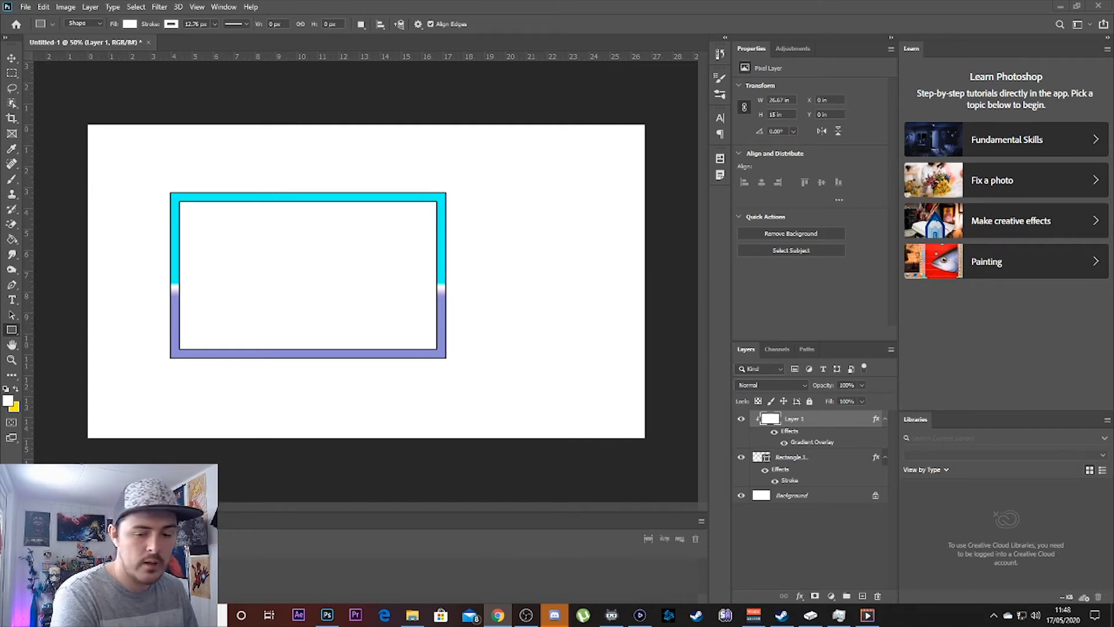
# Paste the copied dark grunge texture as a new layer and delete the gradient layer.
pyautogui.click(288, 289)
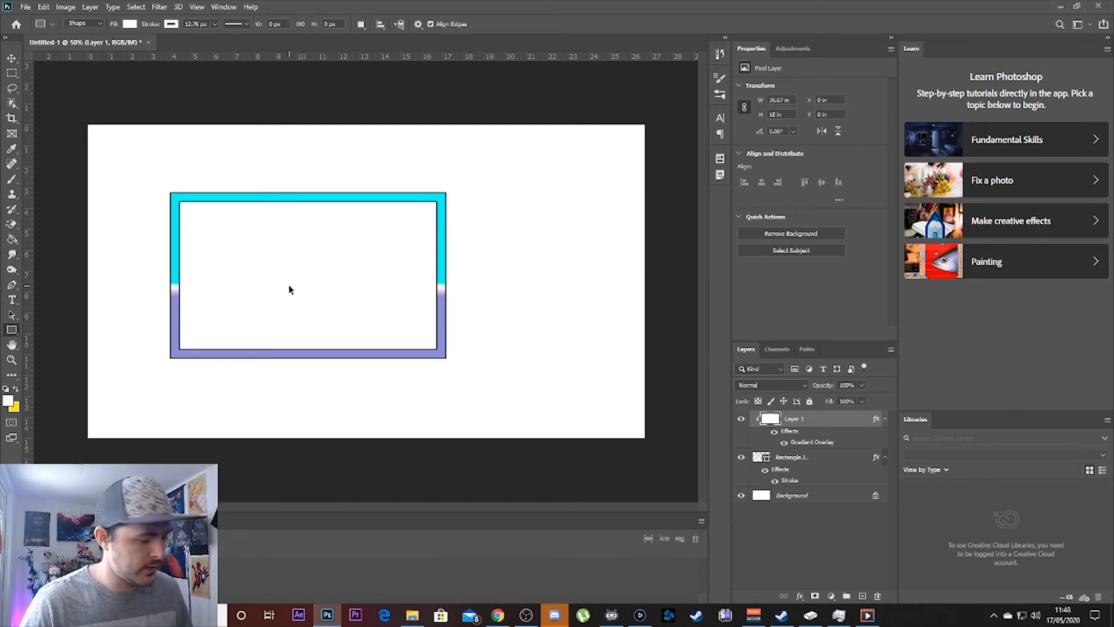
pyautogui.hotkey('ctrl', 'v')
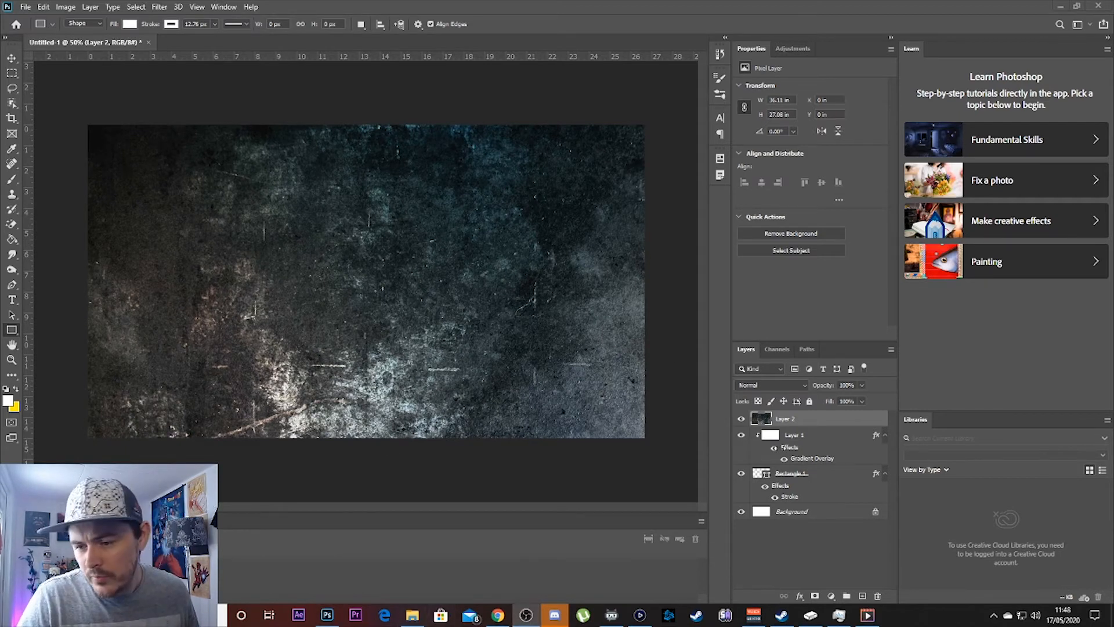
pyautogui.click(796, 436)
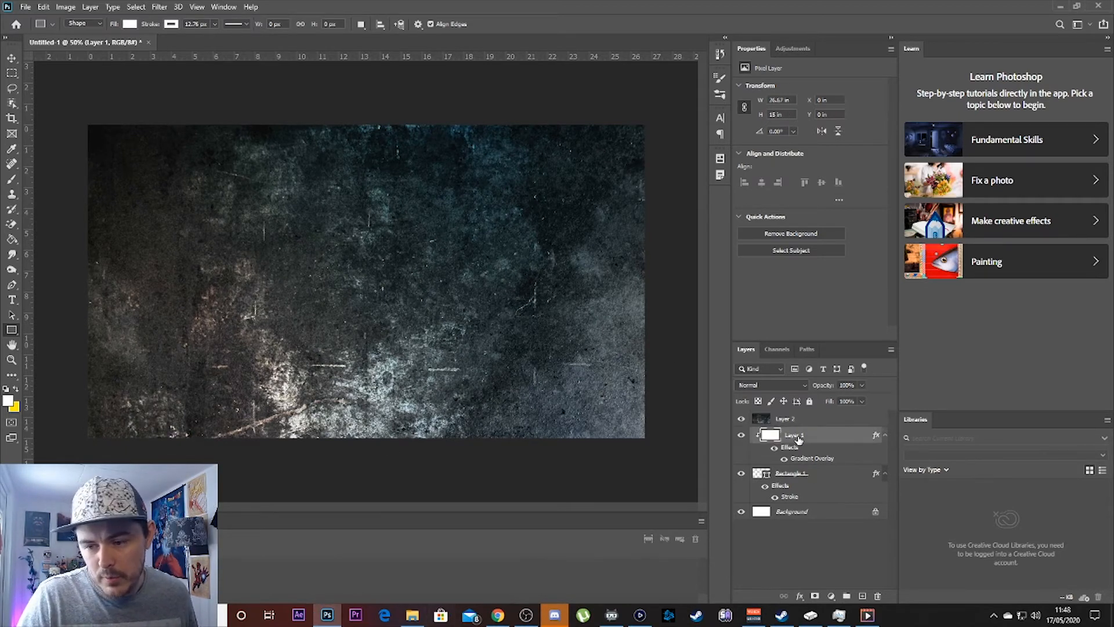
pyautogui.press('Delete')
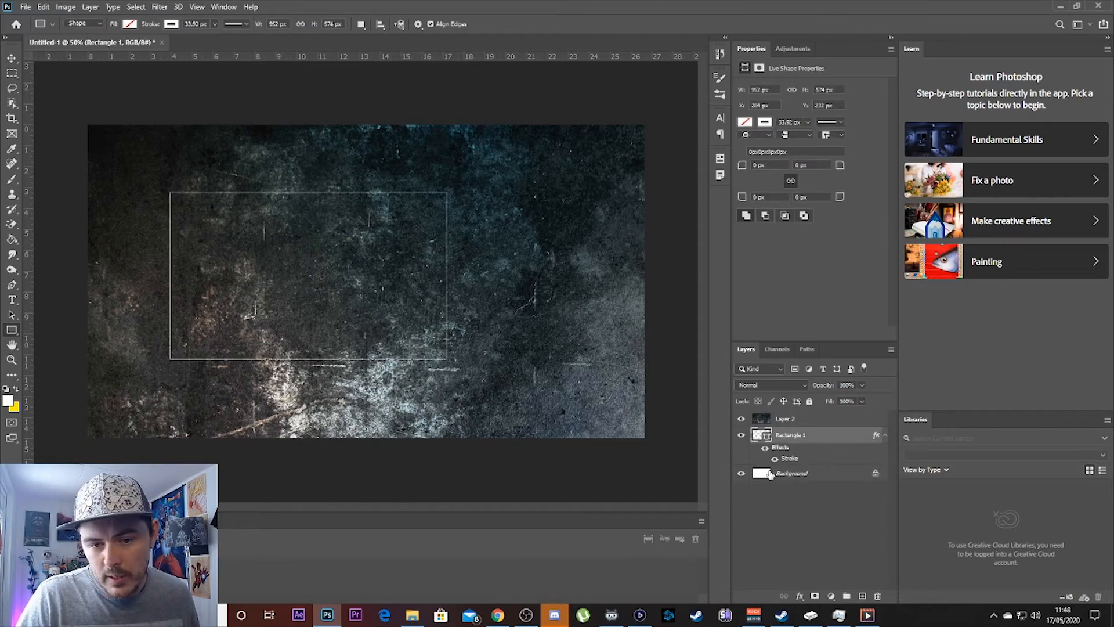
# Place the rectangle layer beneath the grunge texture layer and clip the texture to the rectangle.
pyautogui.moveTo(793, 436); pyautogui.dragTo(791, 413)
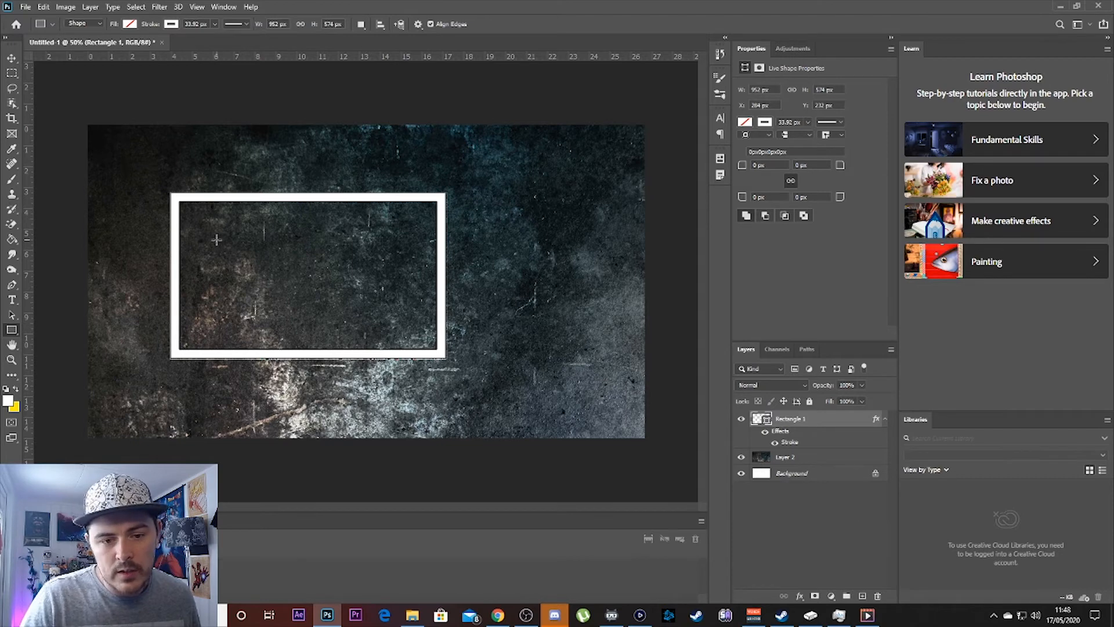
pyautogui.moveTo(794, 421); pyautogui.dragTo(811, 463)
pyautogui.keyDown('alt'); pyautogui.click(783, 428); pyautogui.keyUp('alt')
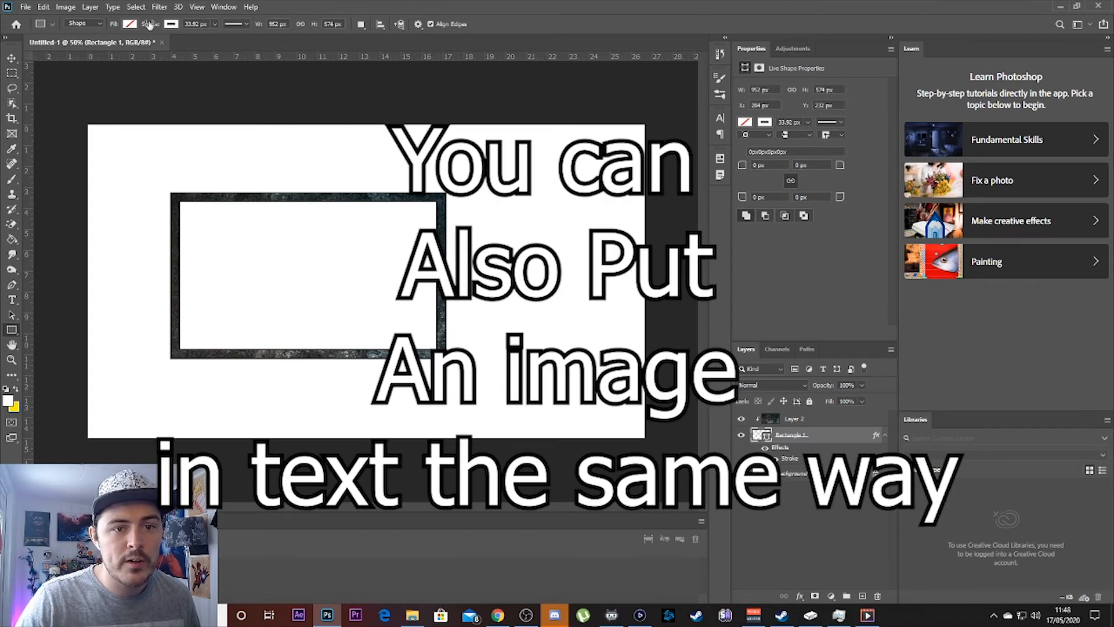
# Thin the rectangle's shape stroke to about 17.25 px.
pyautogui.click(214, 24)
pyautogui.moveTo(214, 37); pyautogui.dragTo(196, 39)
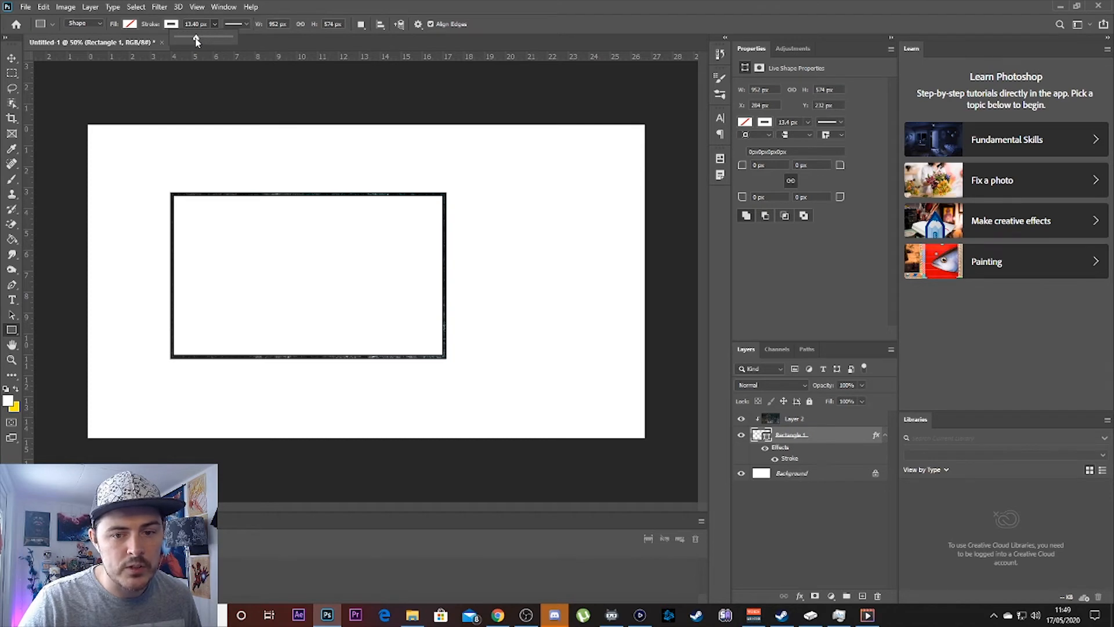
pyautogui.moveTo(196, 40)
pyautogui.mouseDown()
pyautogui.moveTo(223, 40)
pyautogui.moveTo(200, 39)
pyautogui.mouseUp()
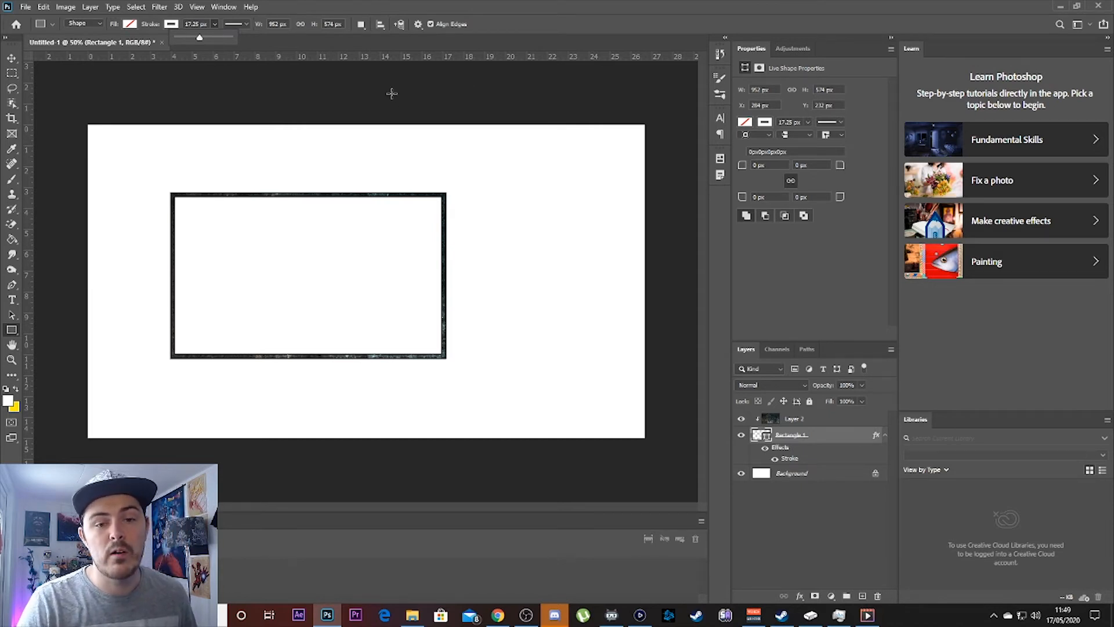
pyautogui.click(526, 615)
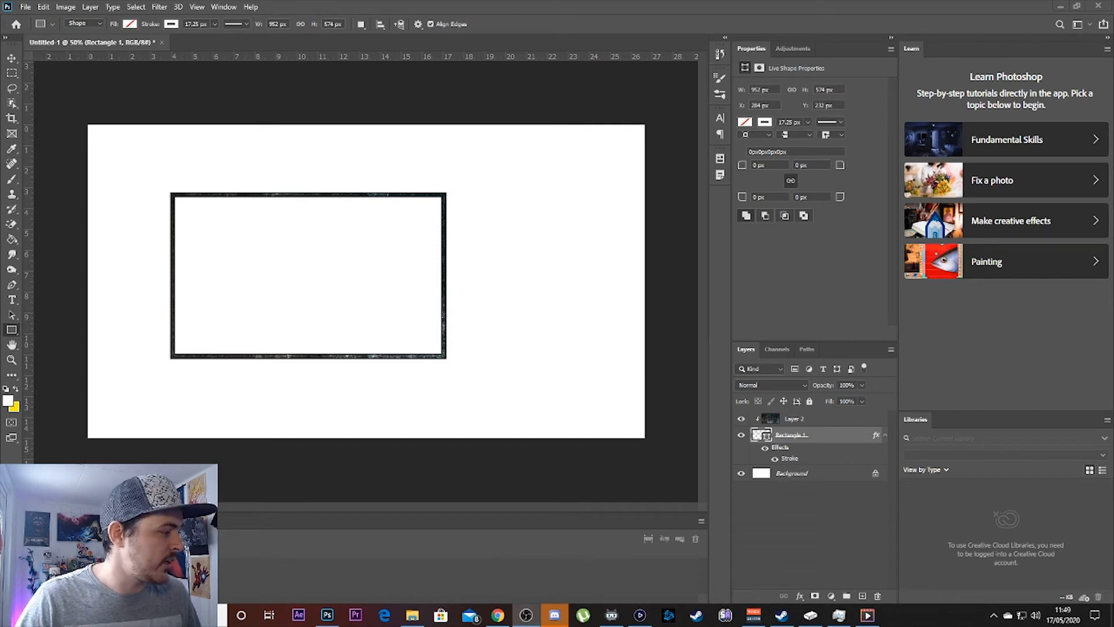